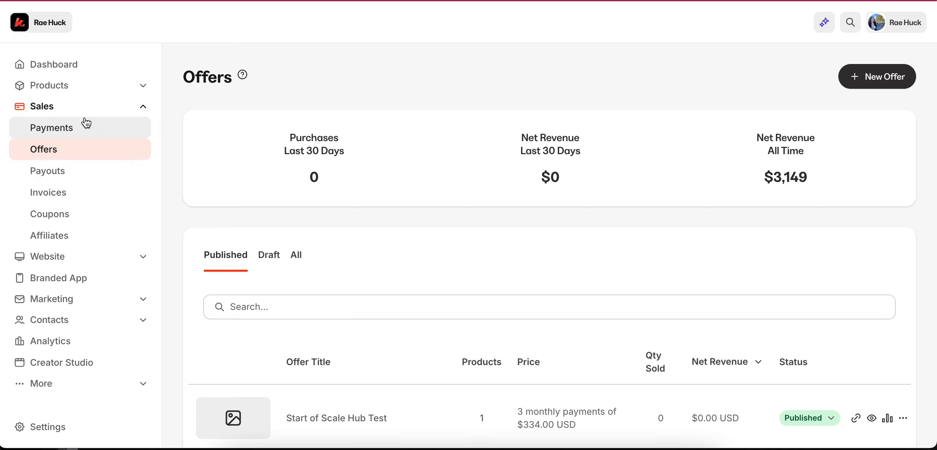
# - Start a new offer and title it "Start to Scale Hub Test - Payment Plan"
pyautogui.click(120, 113)
pyautogui.click(120, 114)
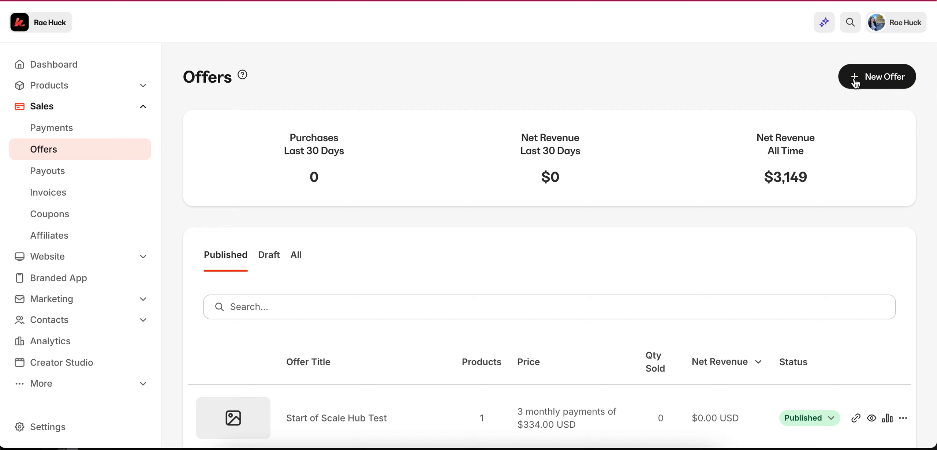
pyautogui.click(868, 84)
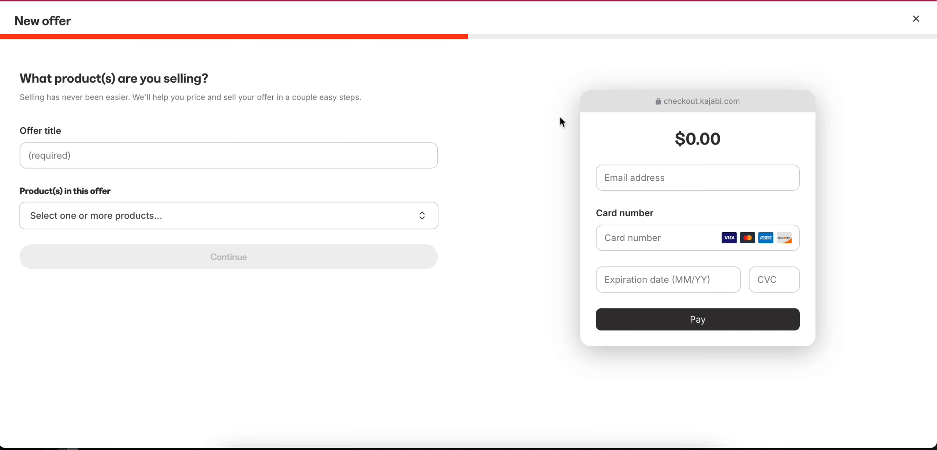
pyautogui.click(305, 153)
pyautogui.write('Sta')
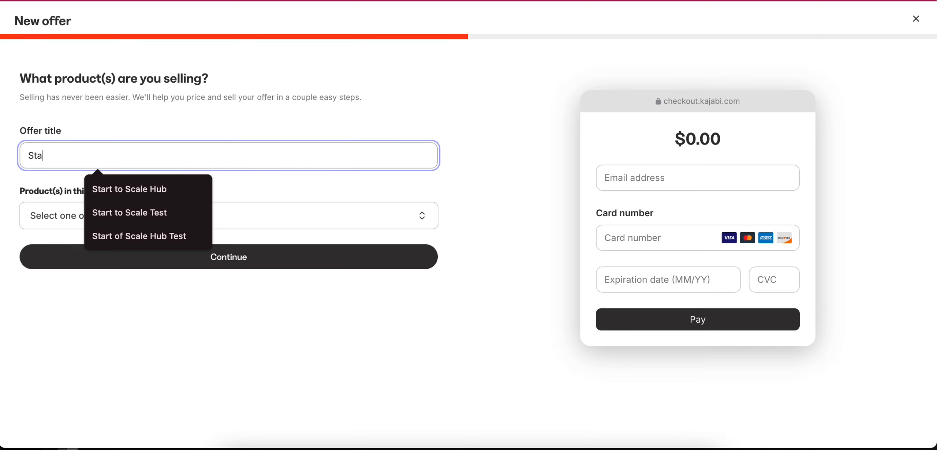
pyautogui.write('rt to Hu')
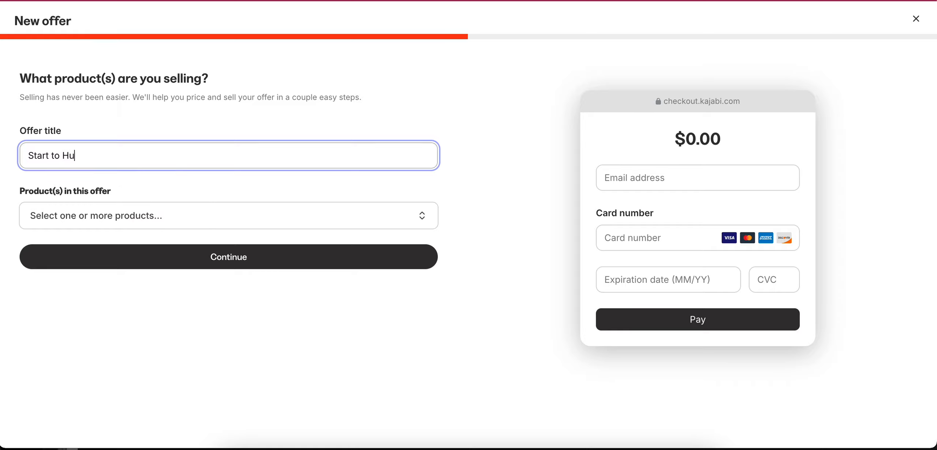
pyautogui.press('BackSpace')
pyautogui.press('BackSpace')
pyautogui.press('BackSpace')
pyautogui.write('Scale Hub Test - Payment Plan')
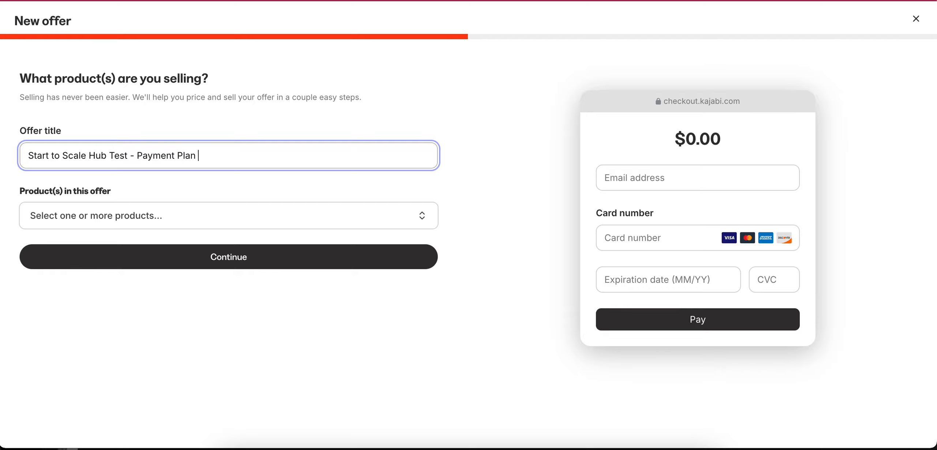
# - Include the Start to Scale Hub course in the offer and proceed to pricing
pyautogui.click(245, 212)
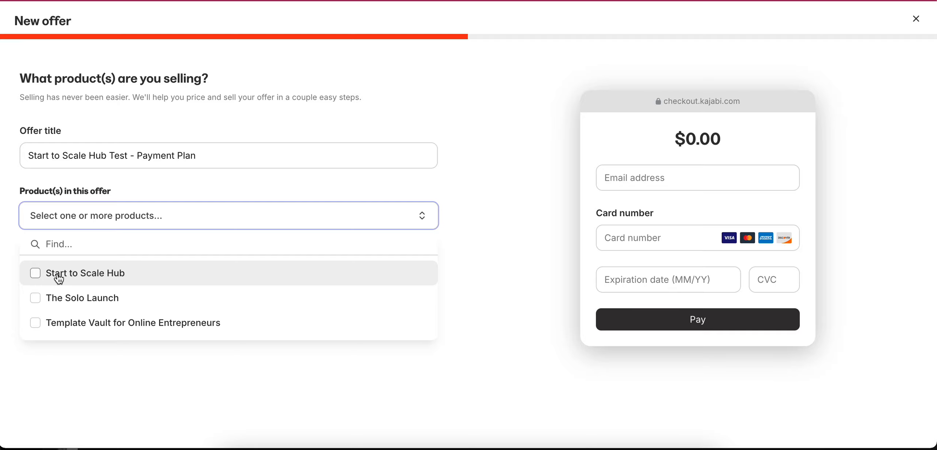
pyautogui.click(83, 281)
pyautogui.click(521, 223)
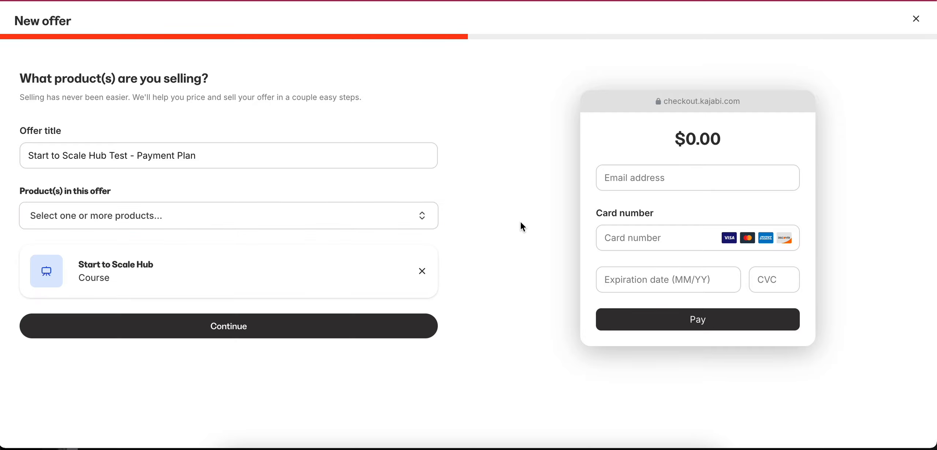
pyautogui.click(204, 330)
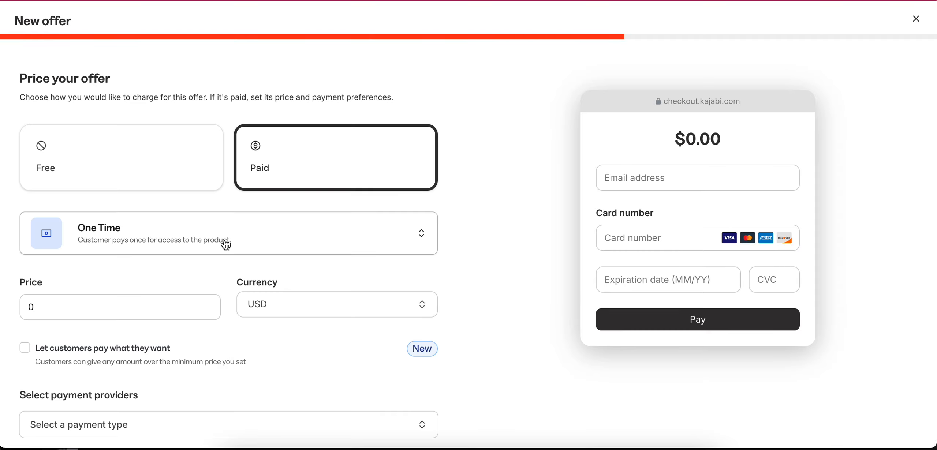
# - Change the paid offer's payment type to Multi-pay
pyautogui.scroll(-2, 228, 240)
pyautogui.click(227, 193)
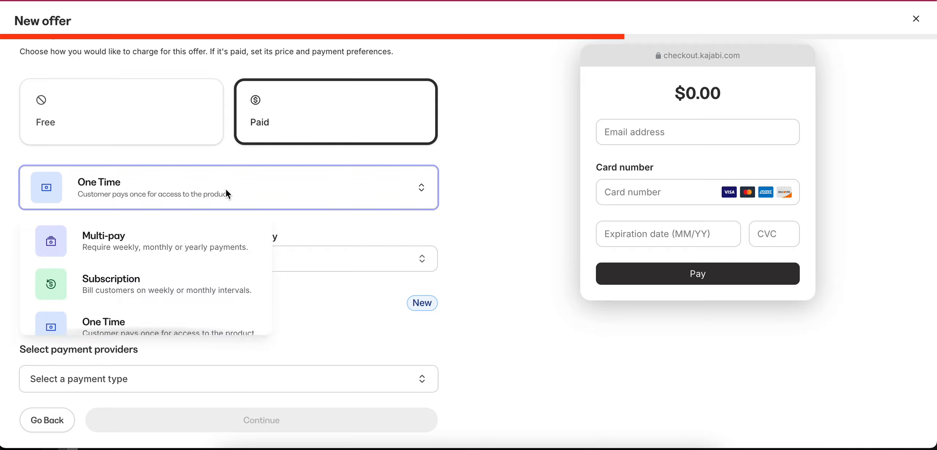
pyautogui.scroll(-1, 203, 252)
pyautogui.scroll(1, 203, 252)
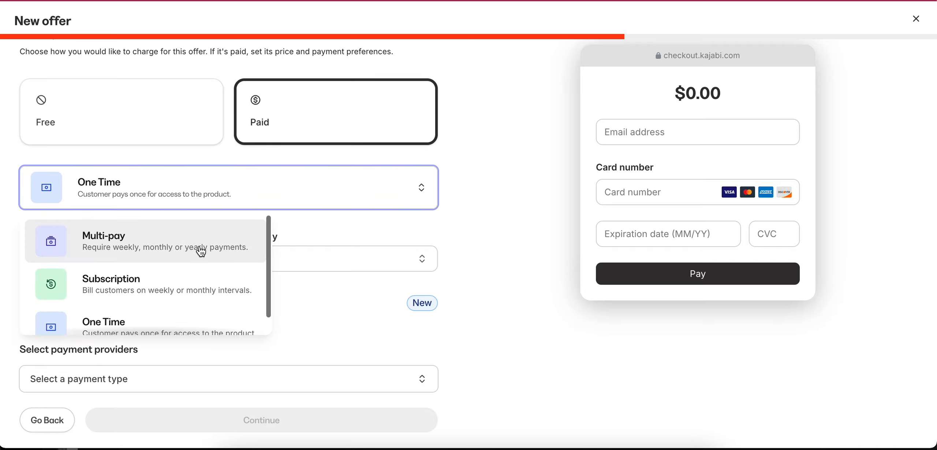
pyautogui.scroll(-1, 151, 252)
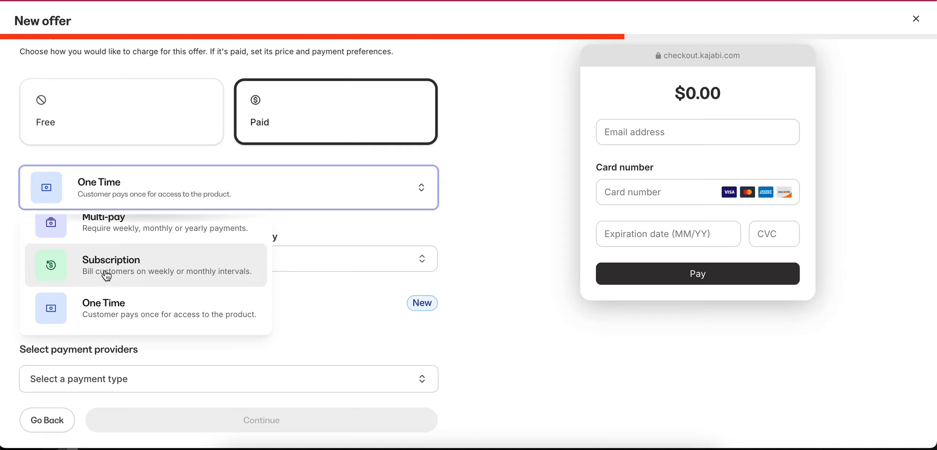
pyautogui.scroll(1, 180, 268)
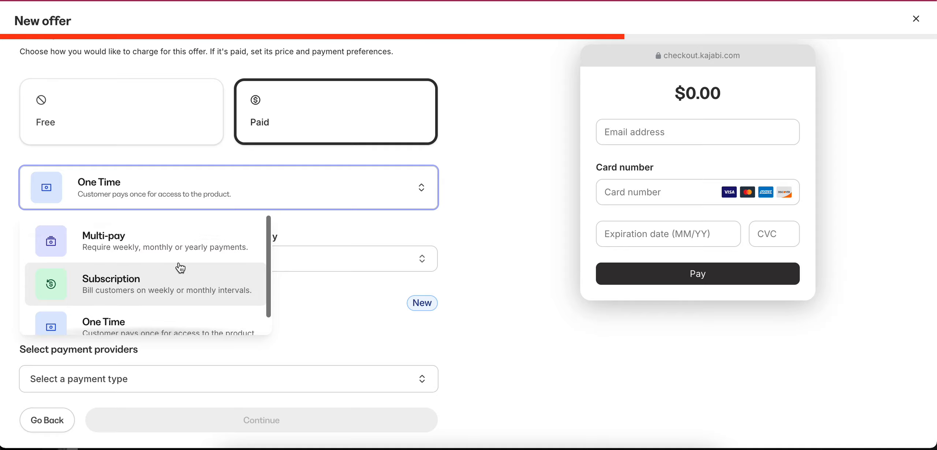
pyautogui.click(169, 248)
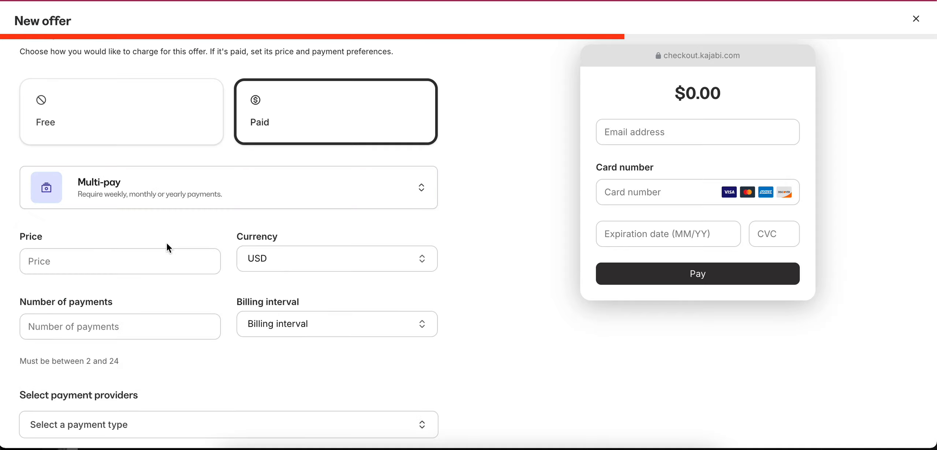
# - Set the price of each payment to 334
pyautogui.click(128, 264)
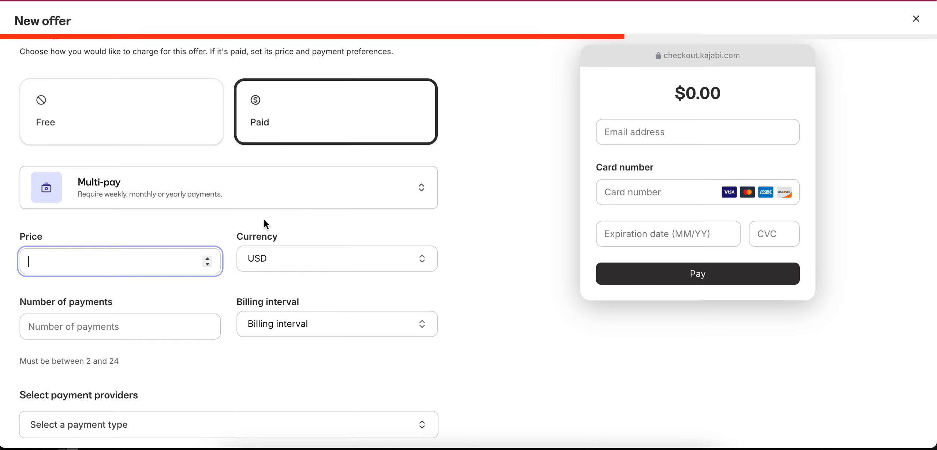
pyautogui.write('334')
pyautogui.click(196, 229)
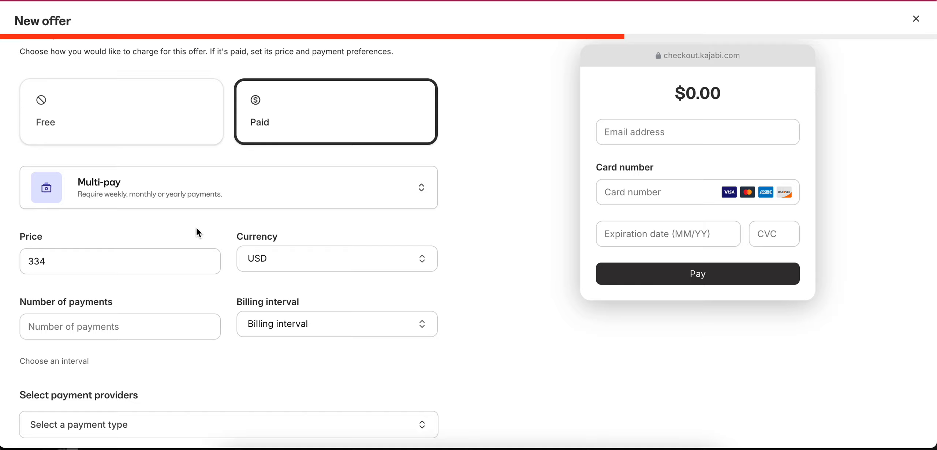
# - Try a payment price of 400 and restore it to 334
pyautogui.click(21, 255)
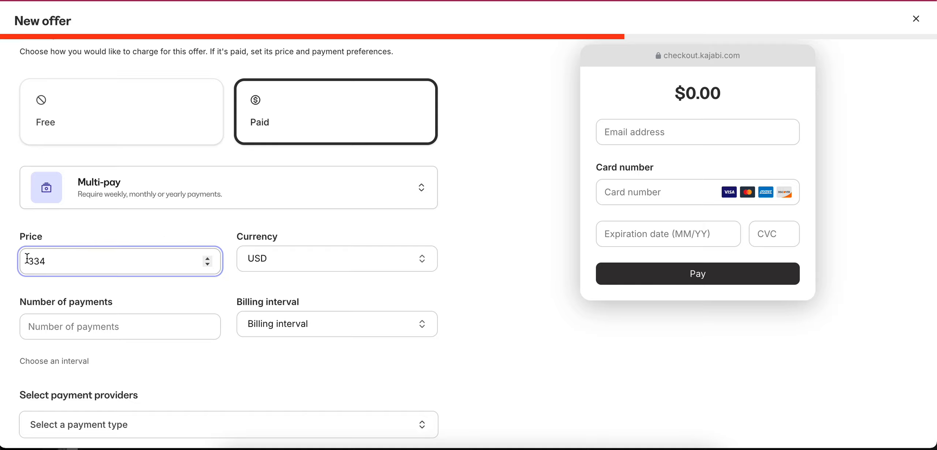
pyautogui.doubleClick(33, 263)
pyautogui.write('400')
pyautogui.press('BackSpace')
pyautogui.press('BackSpace')
pyautogui.press('BackSpace')
pyautogui.write('334')
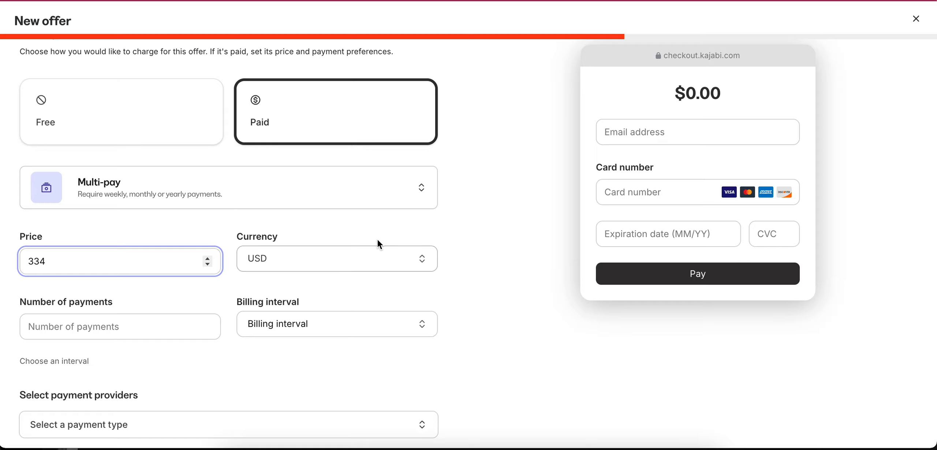
# - Review the available currencies and choose USD for the offer price
pyautogui.scroll(-1, 487, 248)
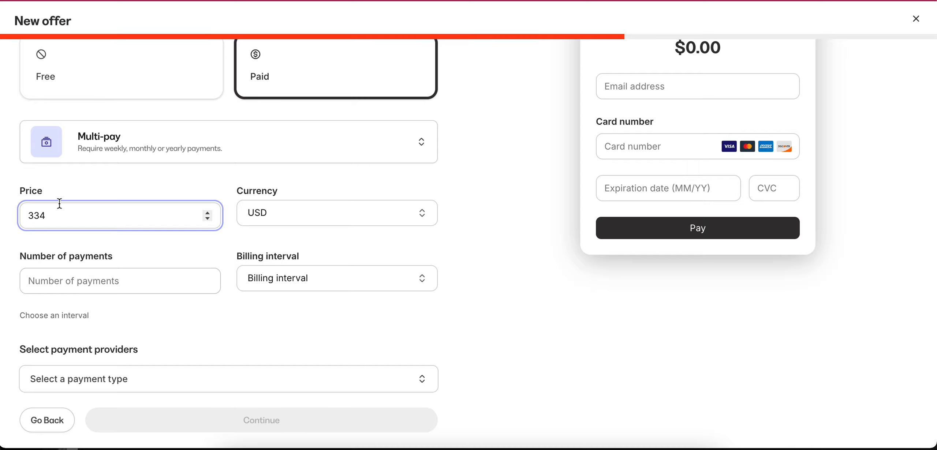
pyautogui.moveTo(51, 215); pyautogui.dragTo(19, 219)
pyautogui.click(269, 216)
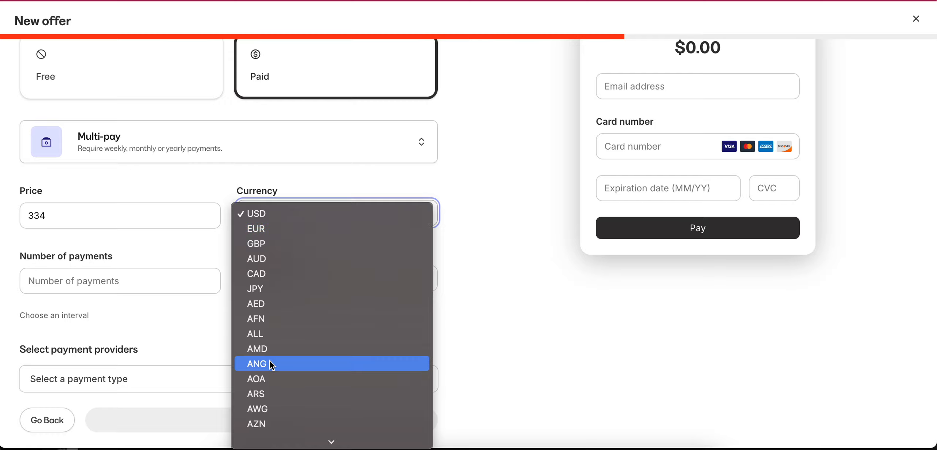
pyautogui.scroll(-3, 273, 385)
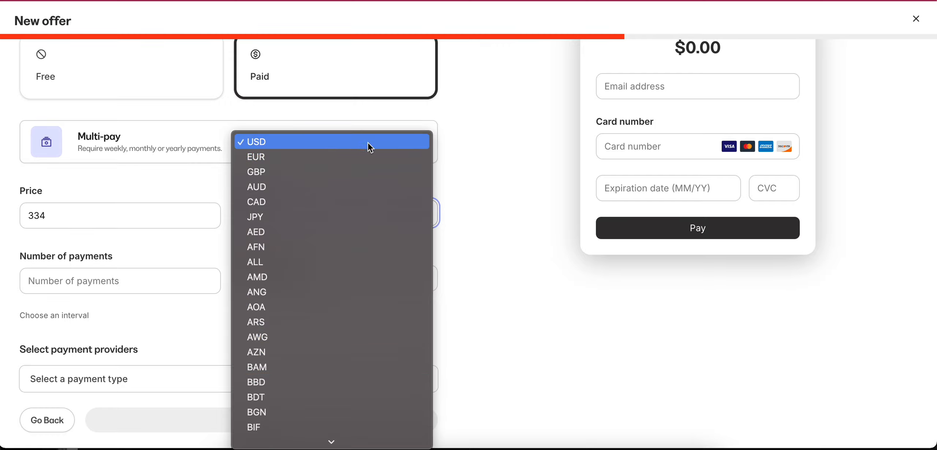
pyautogui.click(354, 145)
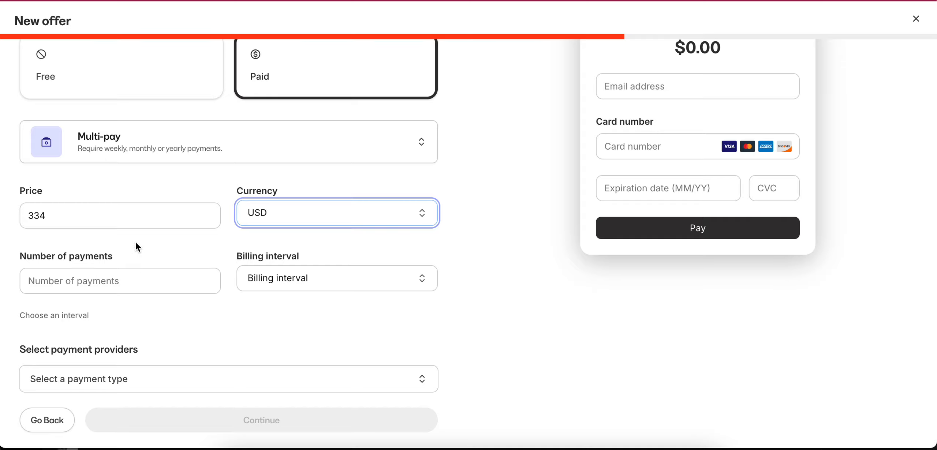
pyautogui.click(269, 211)
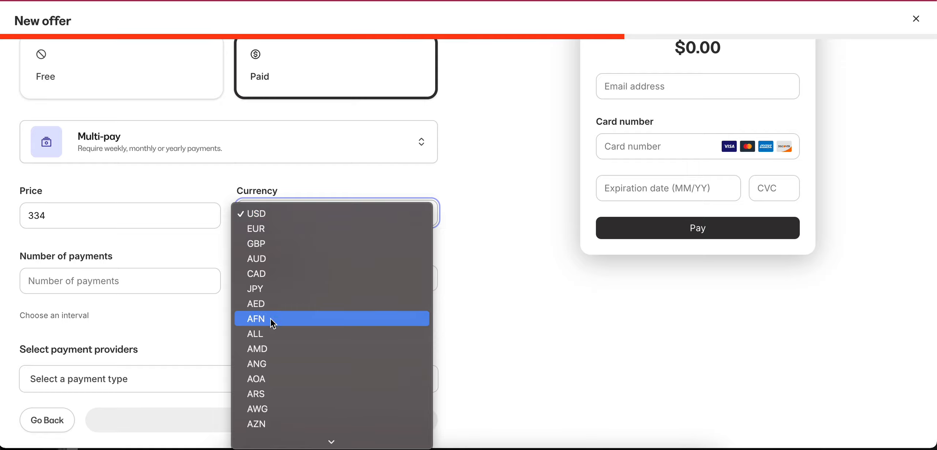
pyautogui.click(406, 212)
# - Set the number of payments to 3
pyautogui.click(70, 287)
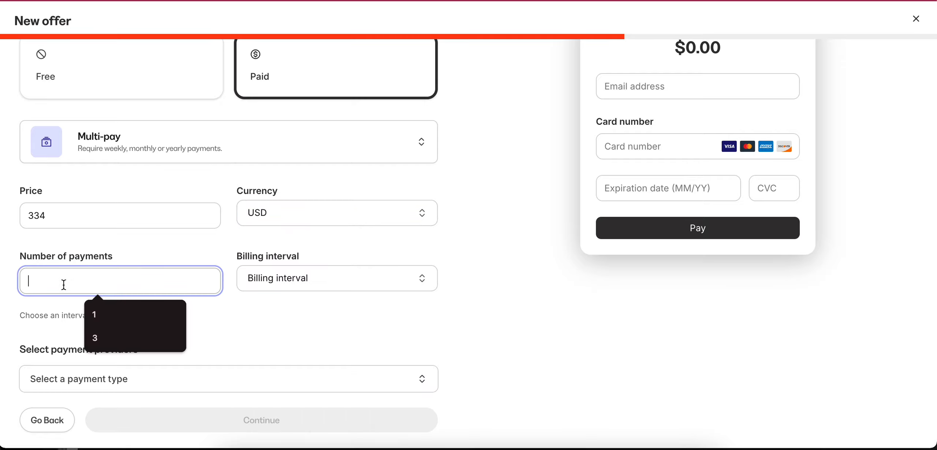
pyautogui.write('3')
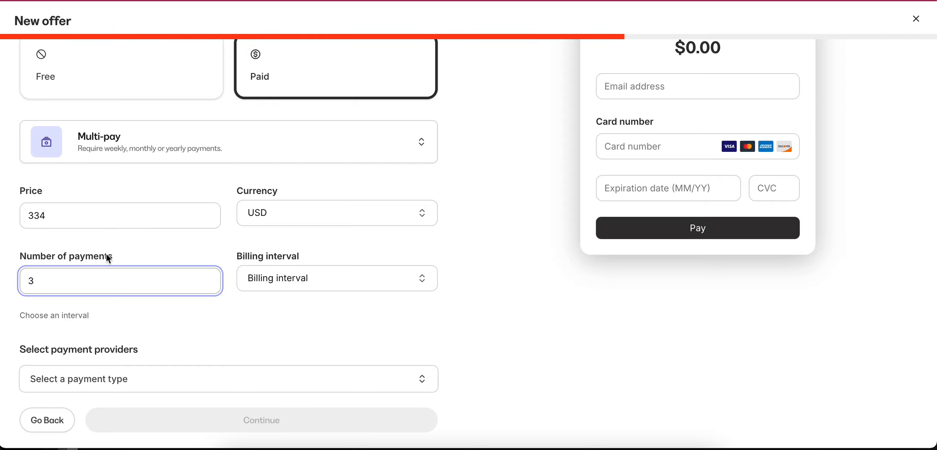
pyautogui.click(104, 237)
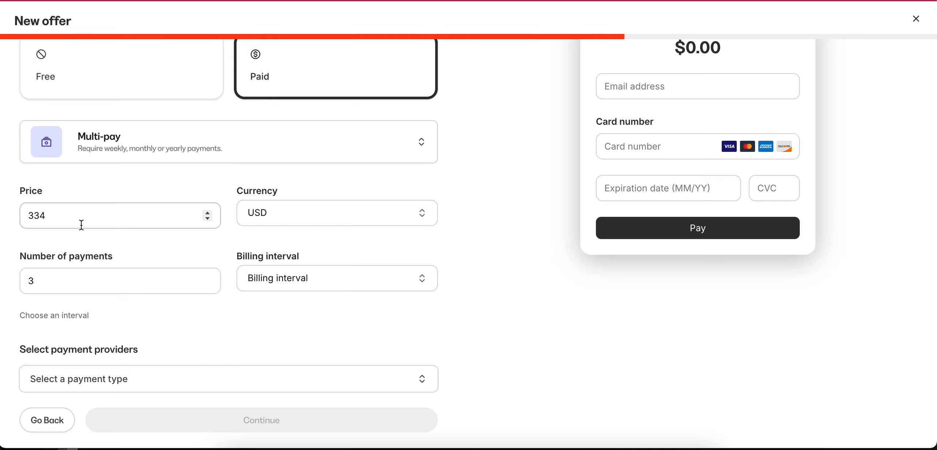
pyautogui.moveTo(28, 216); pyautogui.dragTo(54, 216)
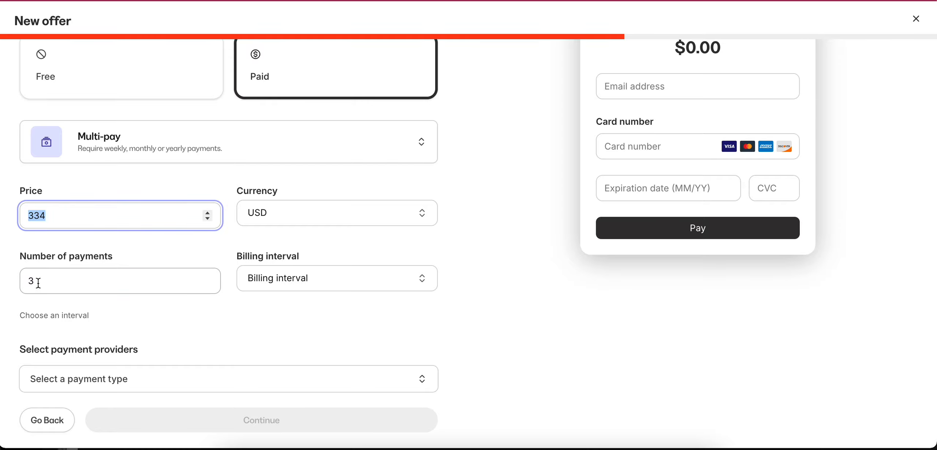
pyautogui.click(46, 217)
pyautogui.doubleClick(46, 217)
pyautogui.click(57, 304)
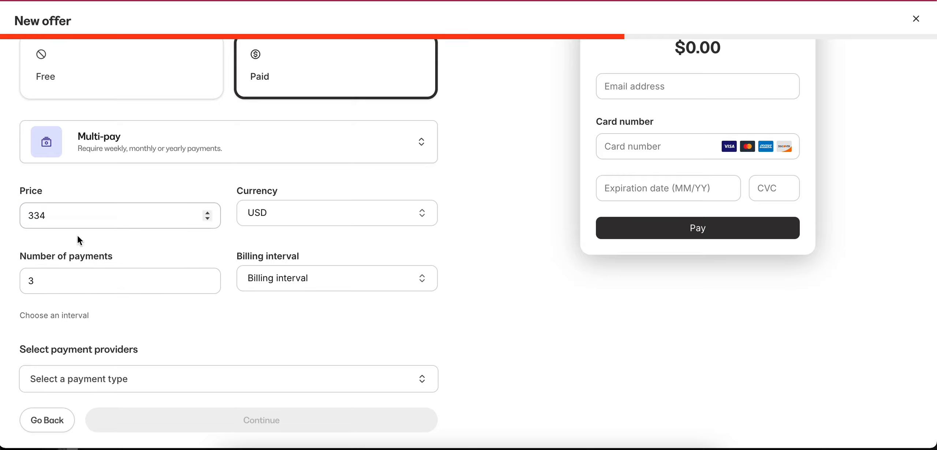
# - Set the billing interval of the payment plan to month
pyautogui.click(284, 287)
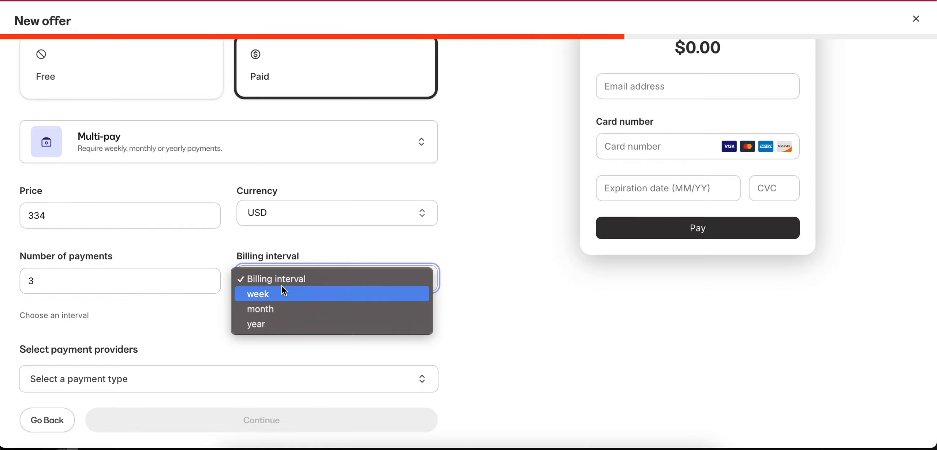
pyautogui.click(278, 309)
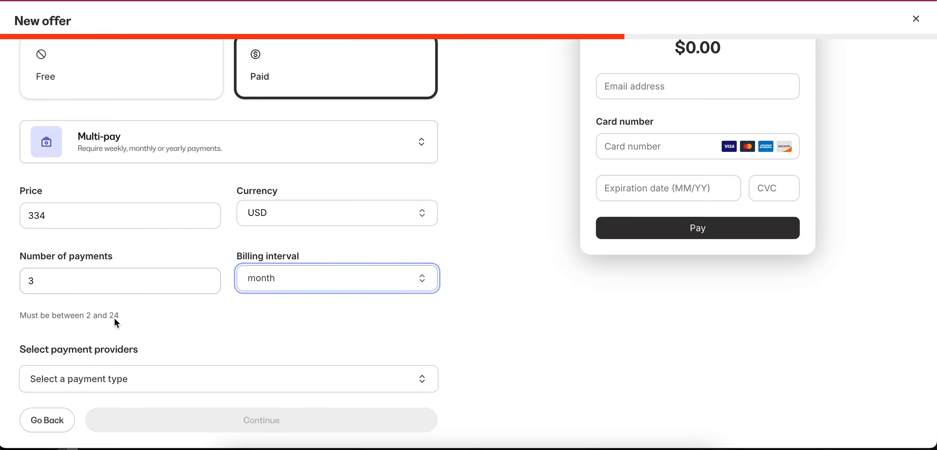
pyautogui.click(46, 283)
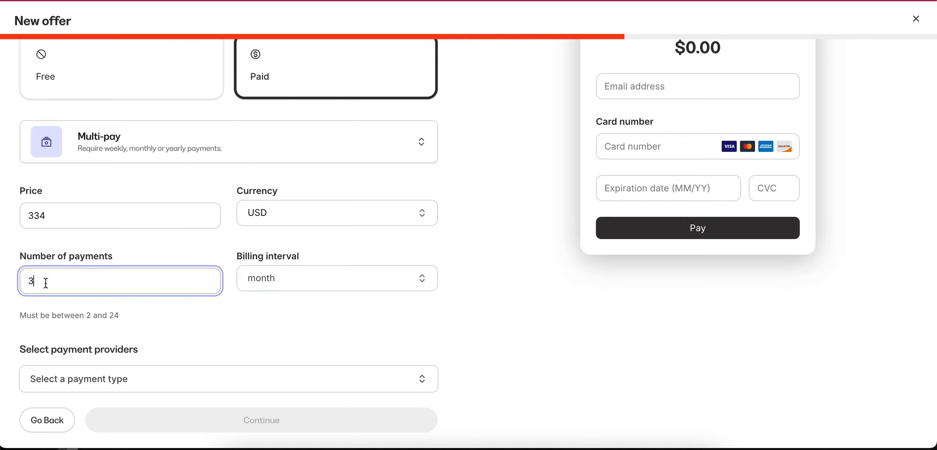
pyautogui.click(297, 277)
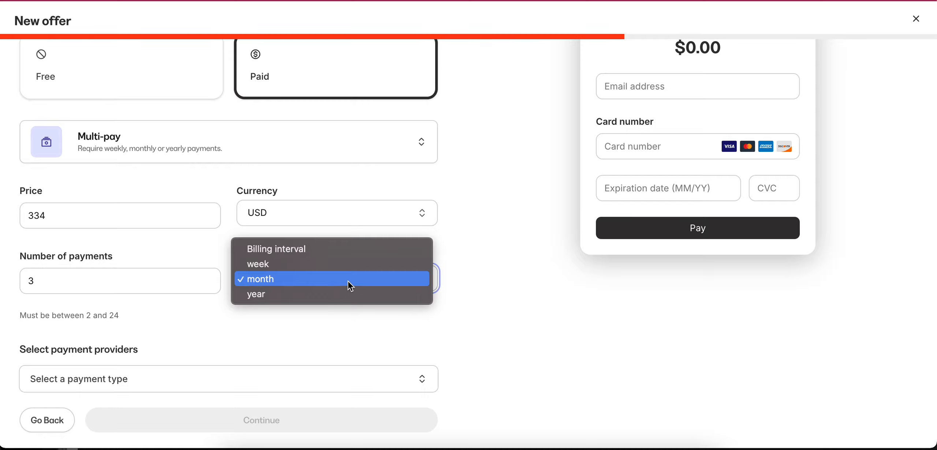
pyautogui.click(476, 278)
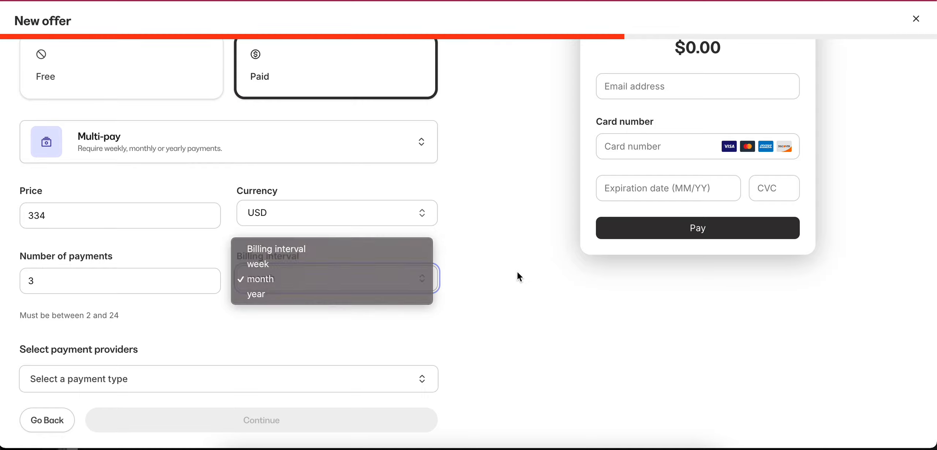
# - Select Kajabi Payments as the offer's payment provider and check the additional payment options
pyautogui.click(309, 380)
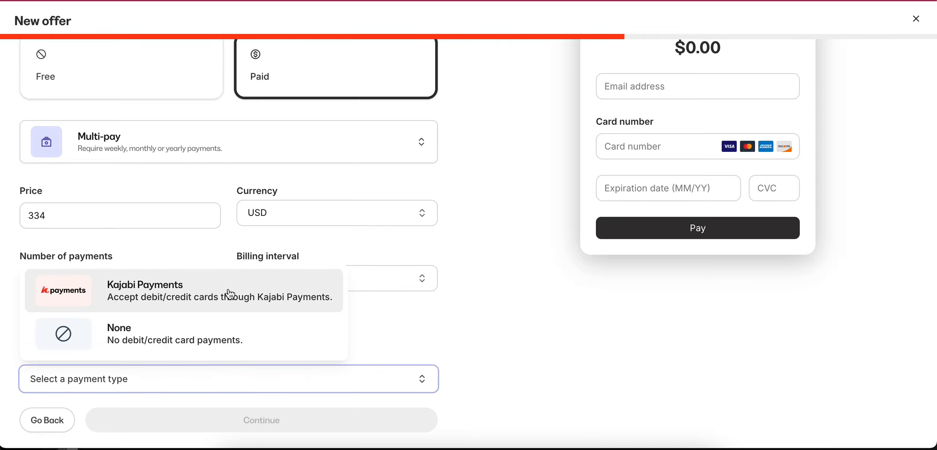
pyautogui.click(179, 304)
pyautogui.scroll(-5, 216, 344)
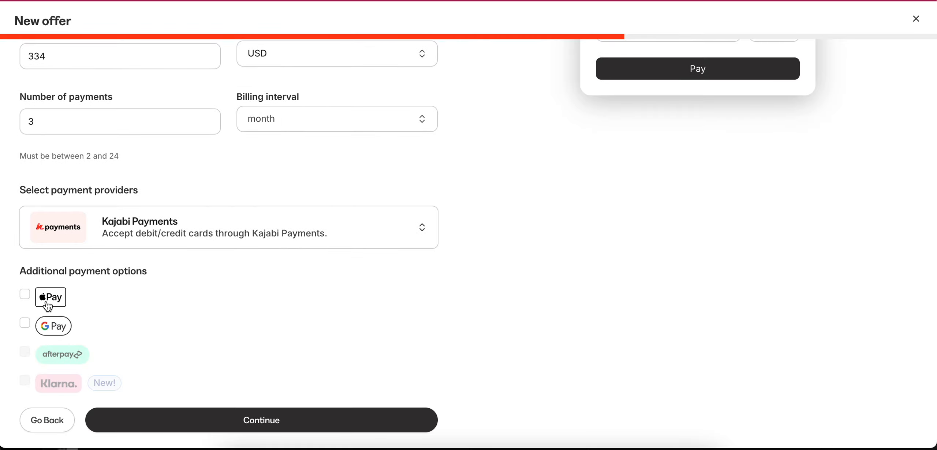
pyautogui.moveTo(52, 362)
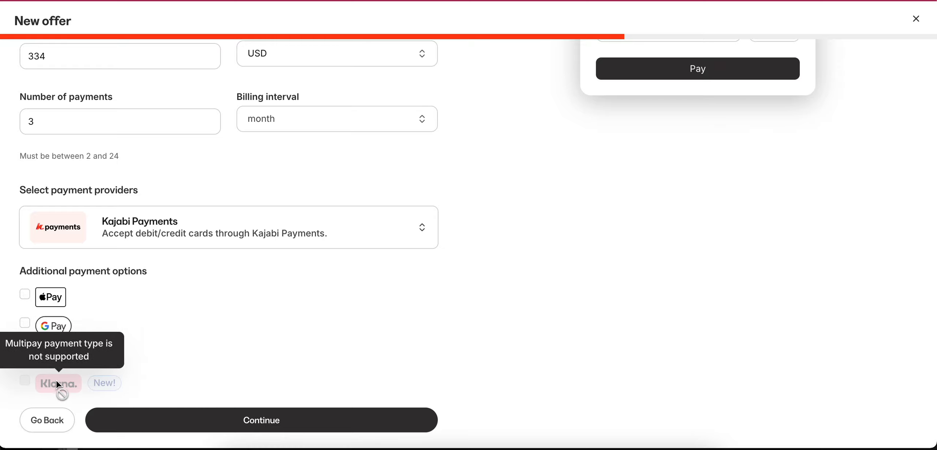
# - Continue to the checkout customization and highlight the hex code of the button background color
pyautogui.click(153, 420)
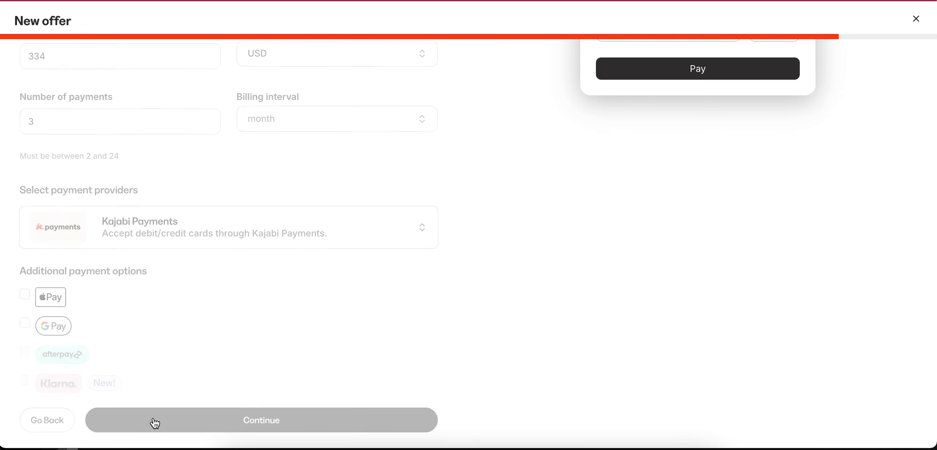
pyautogui.scroll(1, 359, 246)
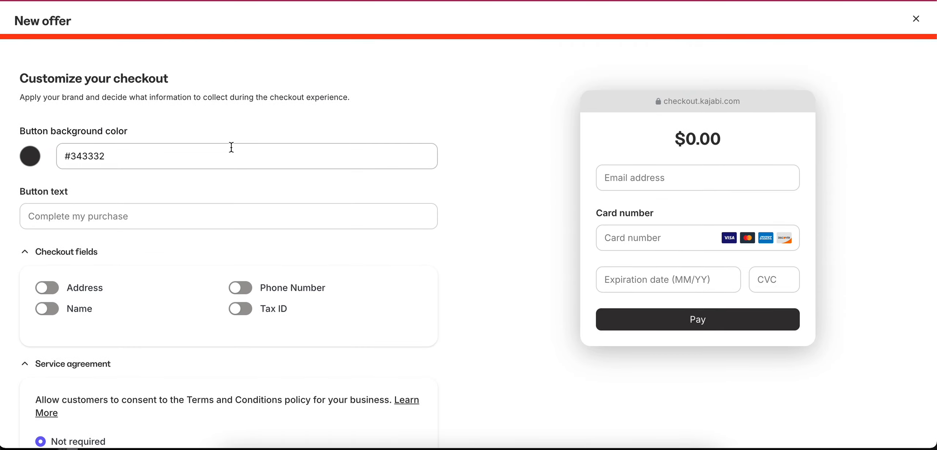
pyautogui.moveTo(106, 156); pyautogui.dragTo(74, 159)
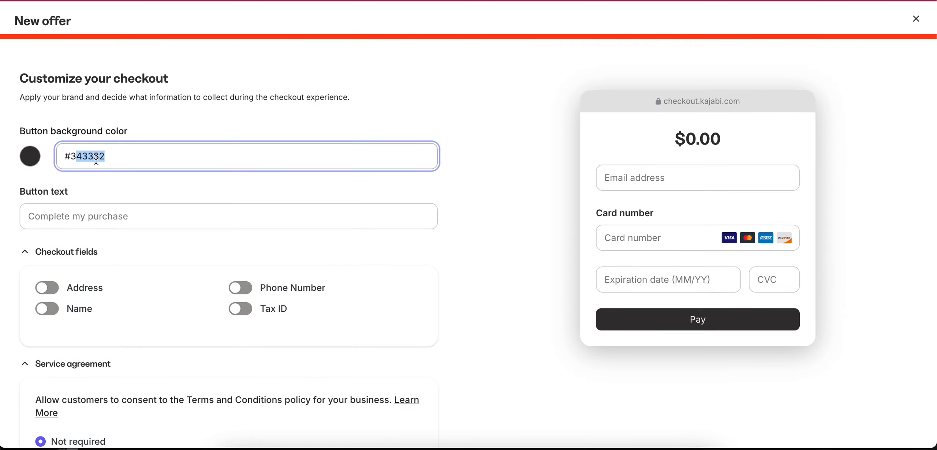
pyautogui.click(115, 161)
pyautogui.moveTo(70, 157)
pyautogui.mouseDown()
pyautogui.moveTo(123, 156)
pyautogui.moveTo(71, 156)
pyautogui.mouseUp()
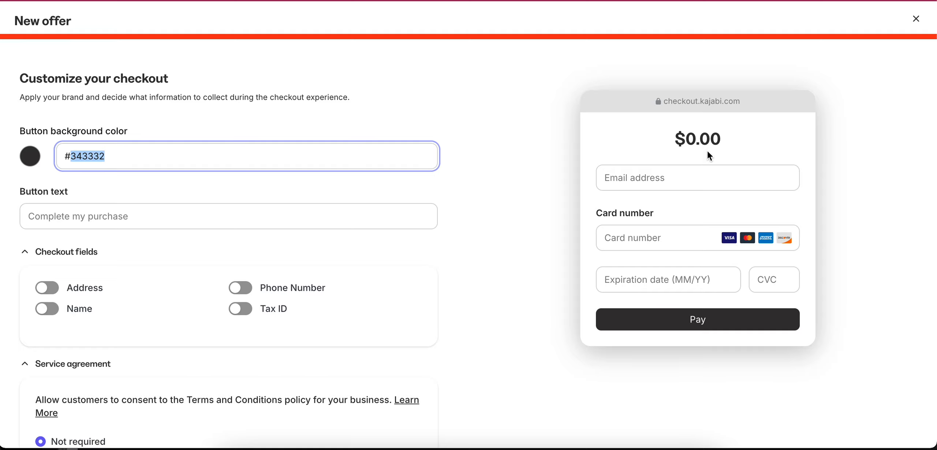
# - Set the checkout button text to "Complete my purchase"
pyautogui.click(255, 221)
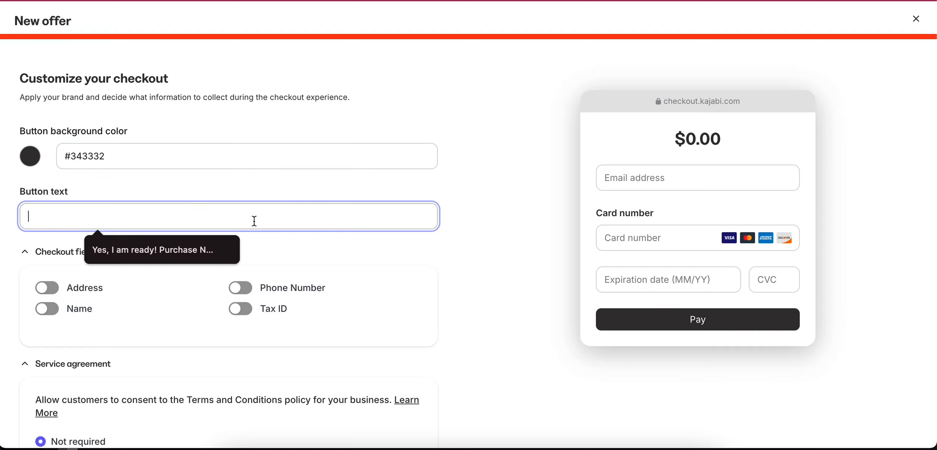
pyautogui.click(152, 250)
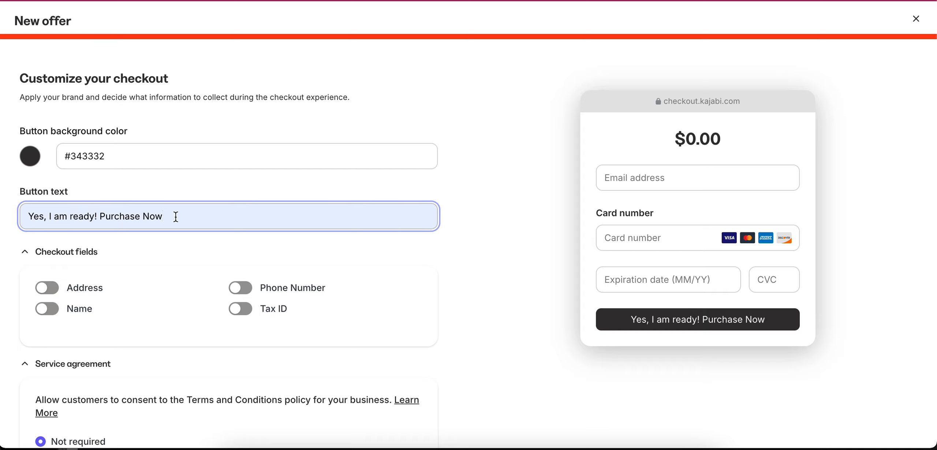
pyautogui.moveTo(175, 216); pyautogui.dragTo(22, 216)
pyautogui.write('Ci')
pyautogui.press('BackSpace')
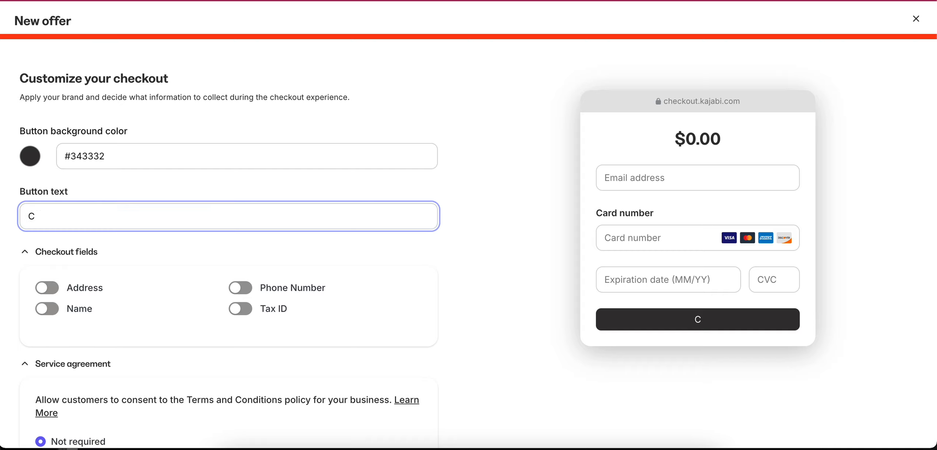
pyautogui.write('omplete my purchase')
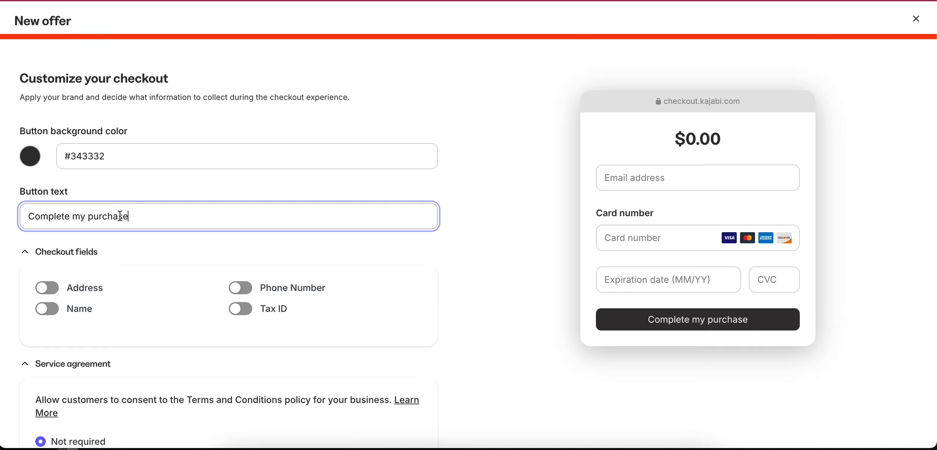
# - Try "Next Steps" as the checkout button text and change it back to "Complete my purchase"
pyautogui.click(94, 216)
pyautogui.tripleClick(198, 213)
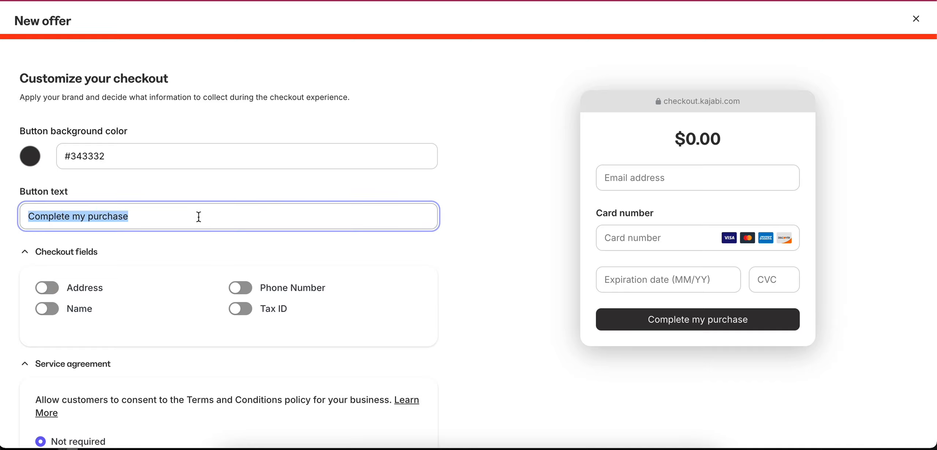
pyautogui.write('Next Steps')
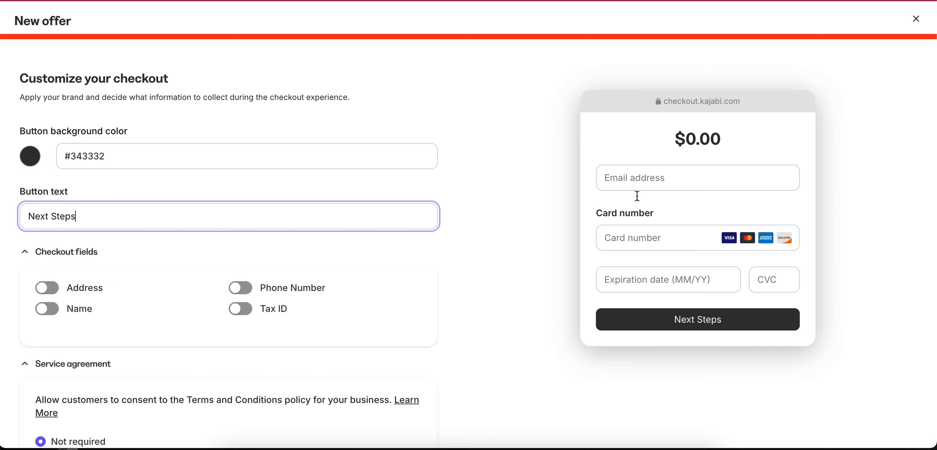
pyautogui.hotkey('alt', 'shift', 'Left')
pyautogui.hotkey('alt', 'shift', 'Left')
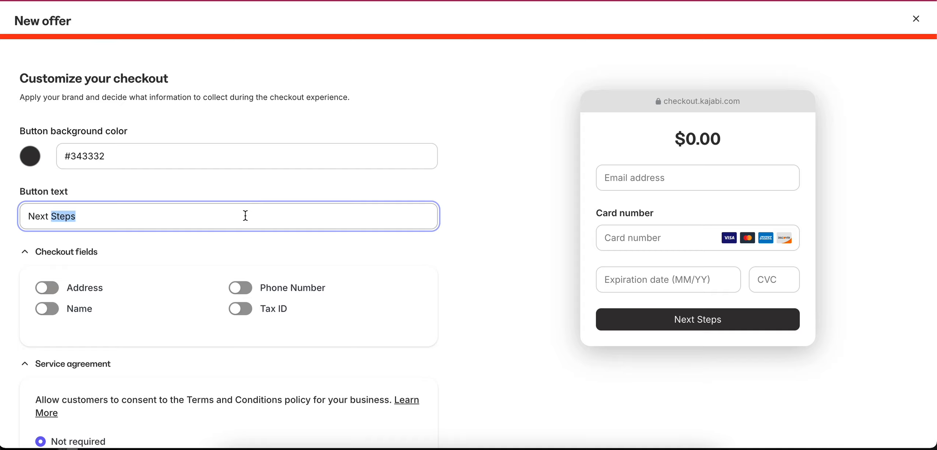
pyautogui.write('Complete me')
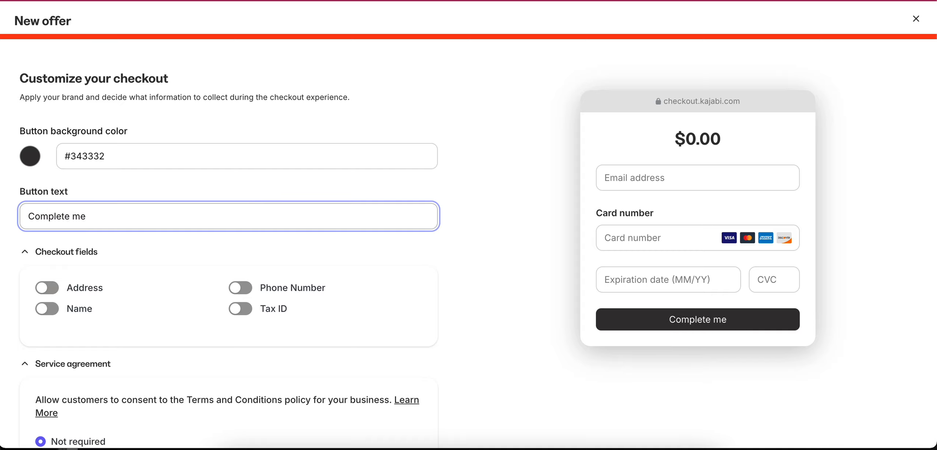
pyautogui.press('BackSpace')
pyautogui.write('y purchase')
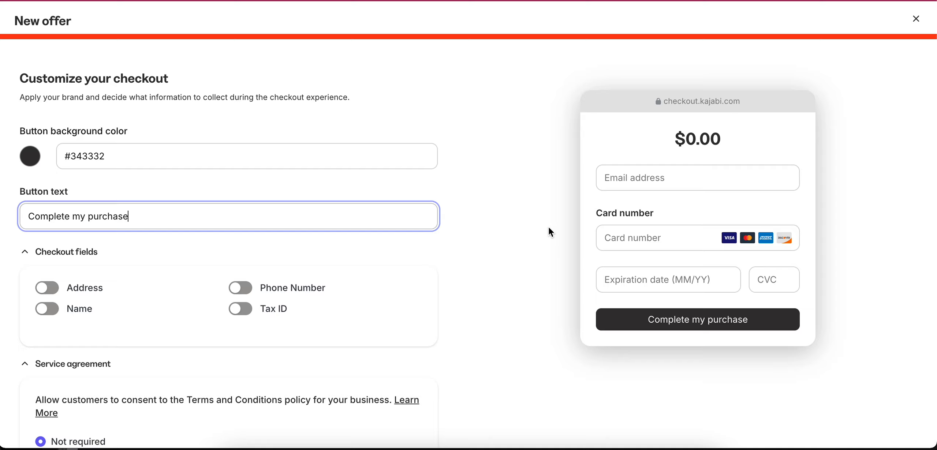
pyautogui.click(498, 277)
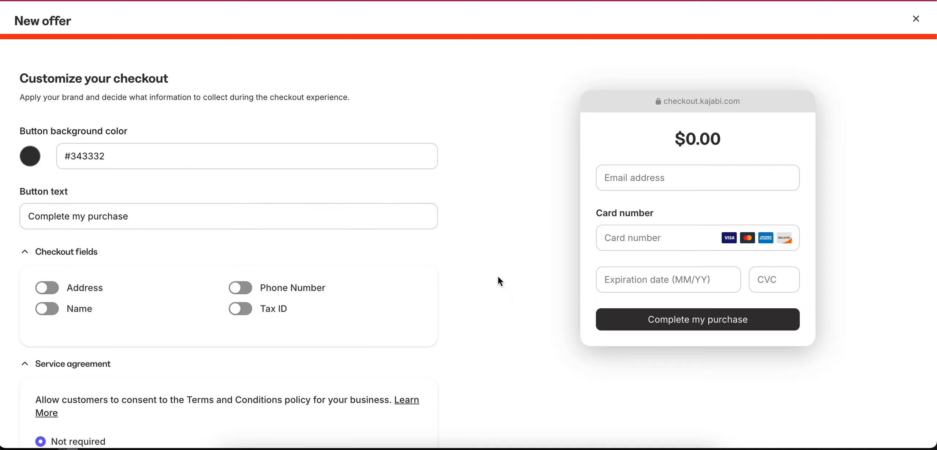
# - Enable the Name field among the checkout fields
pyautogui.scroll(-3, 498, 277)
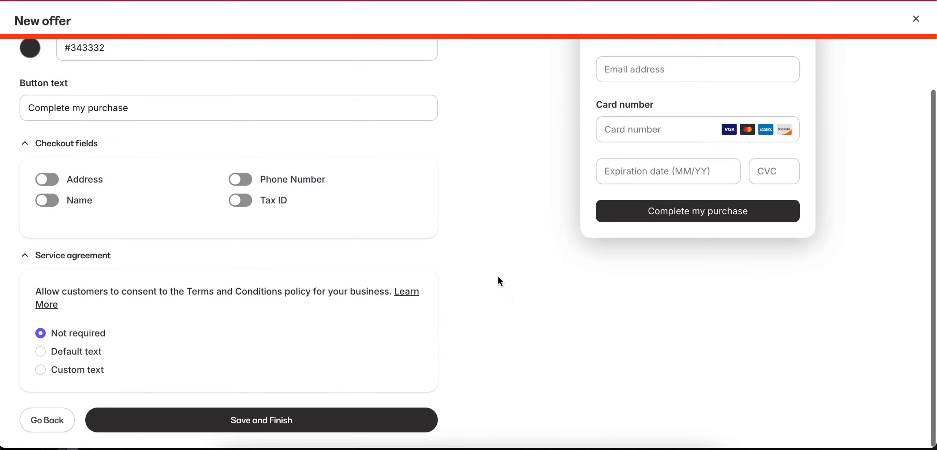
pyautogui.click(62, 200)
pyautogui.scroll(2, 285, 230)
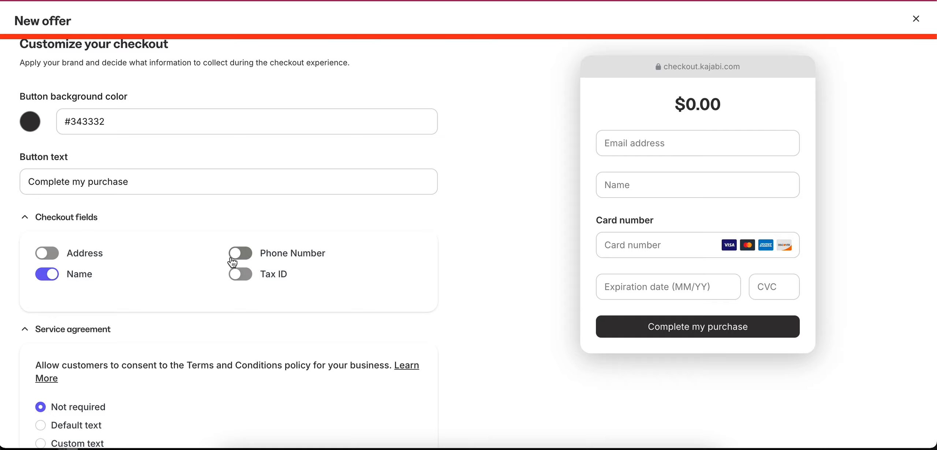
# - Set the service agreement to the default text and save the finished offer
pyautogui.scroll(-2, 247, 282)
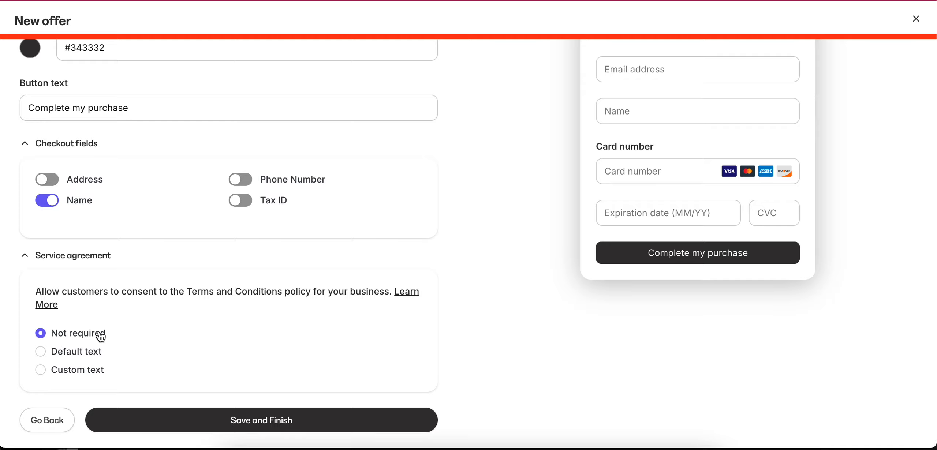
pyautogui.click(41, 353)
pyautogui.click(201, 427)
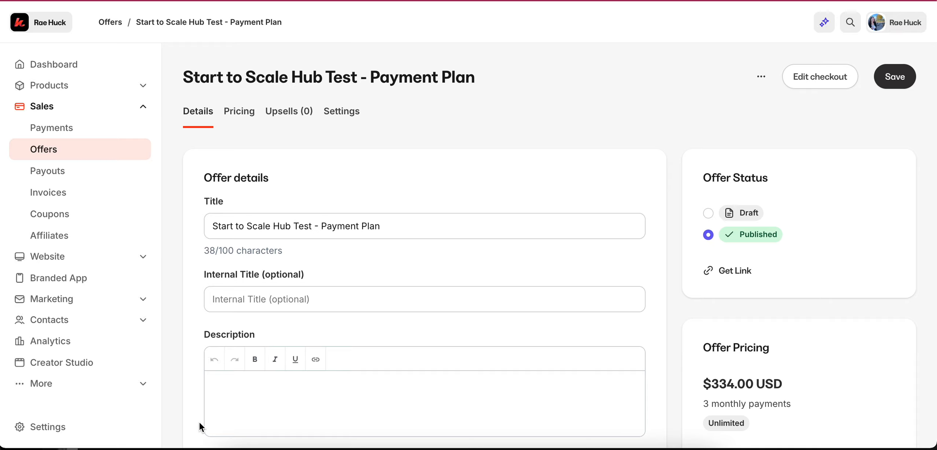
# - Switch the offer status to Draft and back to Published
pyautogui.click(288, 216)
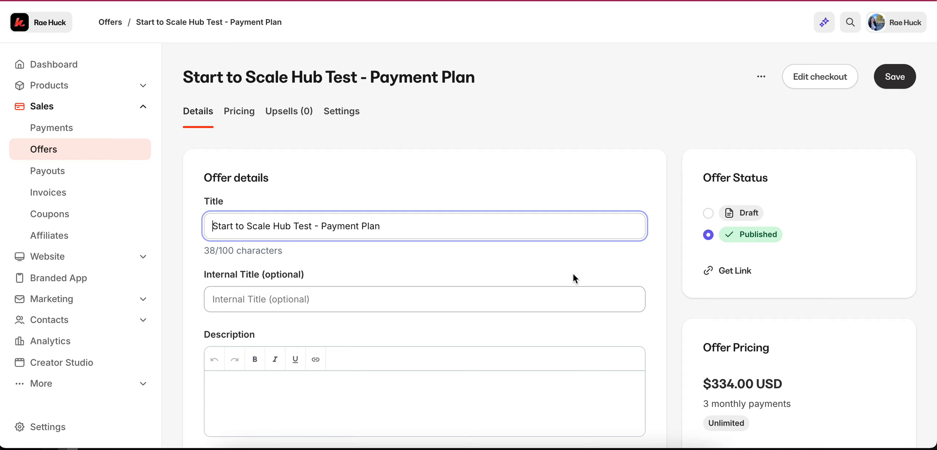
pyautogui.click(709, 215)
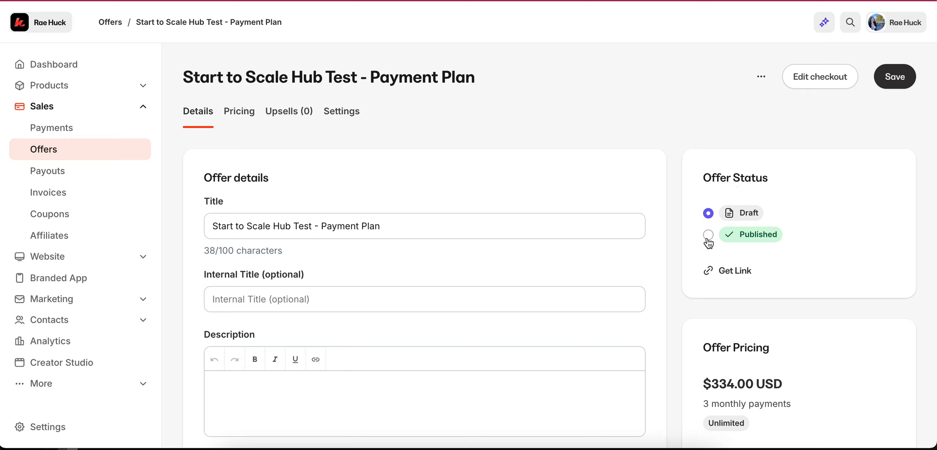
pyautogui.click(708, 236)
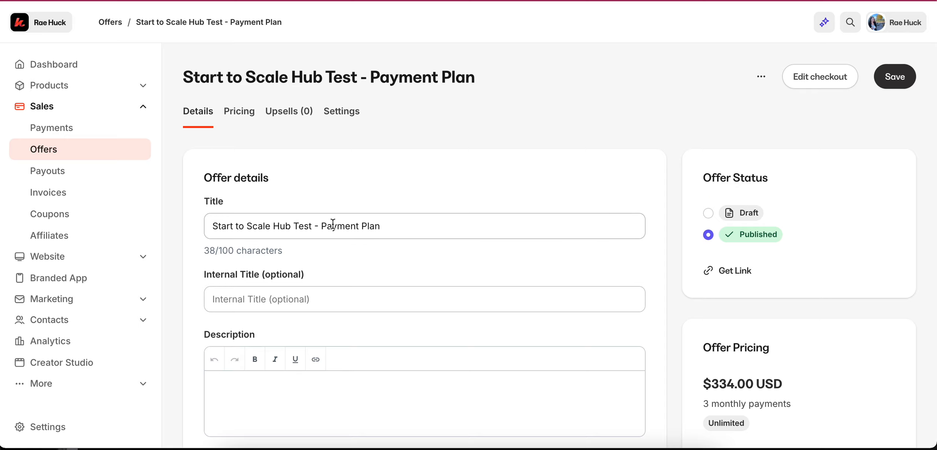
# - Shorten the offer title to "Start to Scale Hub Test" and set the internal title to "Start to Scale Hub - Payment Plan"
pyautogui.moveTo(315, 224); pyautogui.dragTo(420, 222)
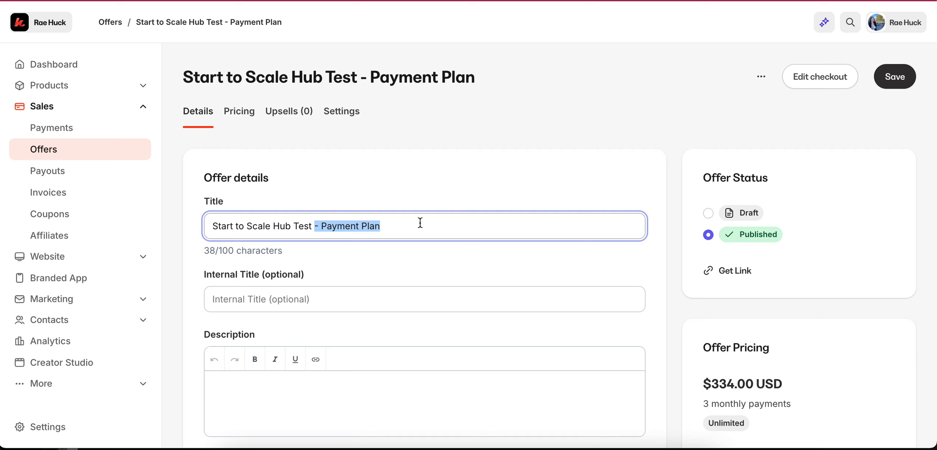
pyautogui.press('BackSpace')
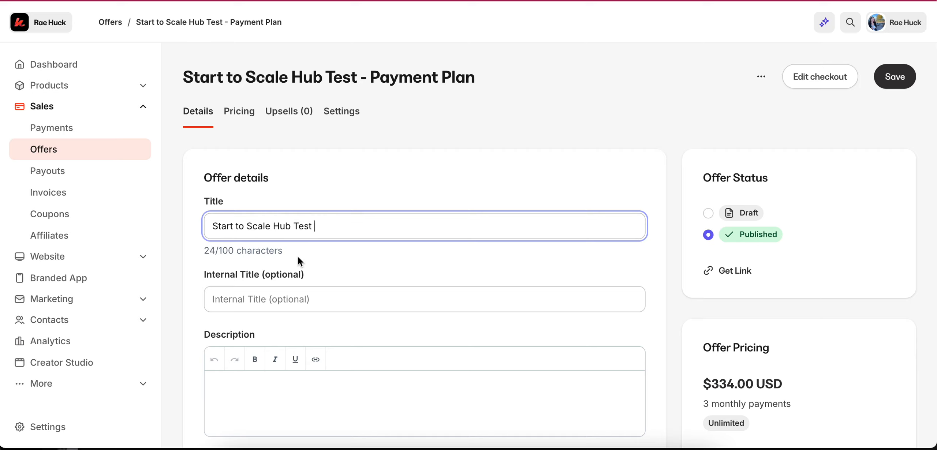
pyautogui.click(267, 298)
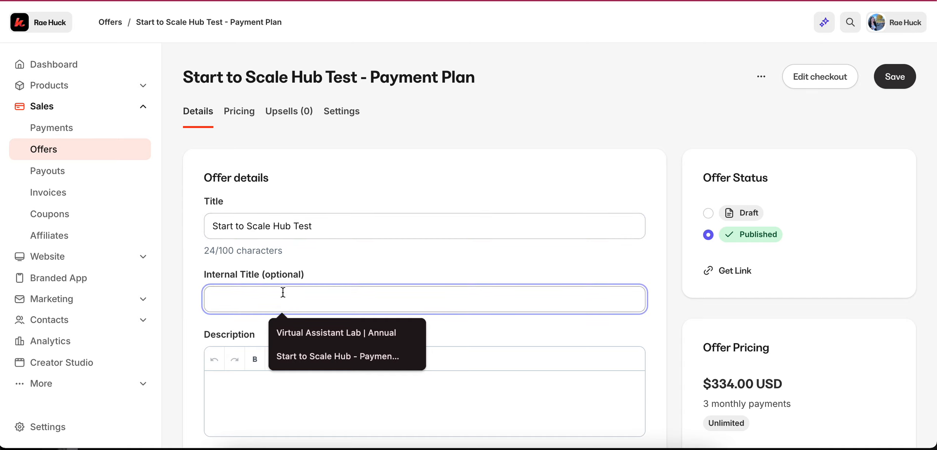
pyautogui.click(301, 353)
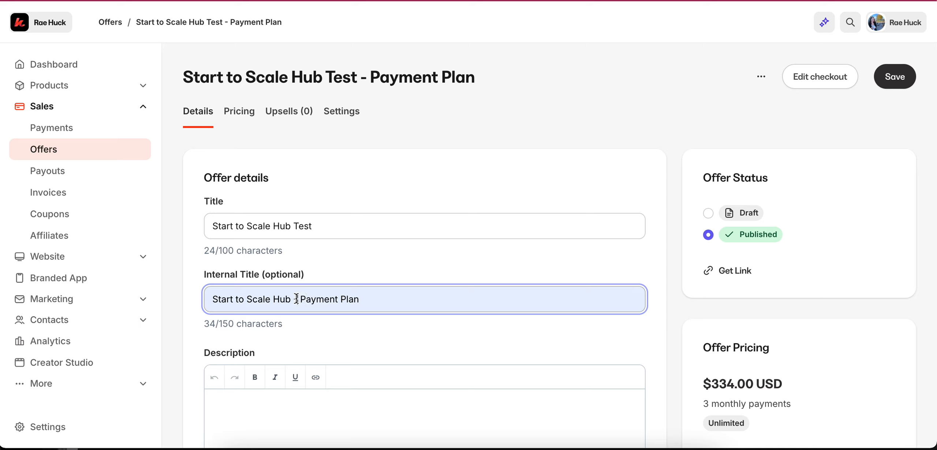
# - Insert 6 into the internal title so that it reads "Start to Scale Hub - 6 Payment Plan"
pyautogui.moveTo(296, 299); pyautogui.dragTo(379, 299)
pyautogui.click(379, 299)
pyautogui.write('3')
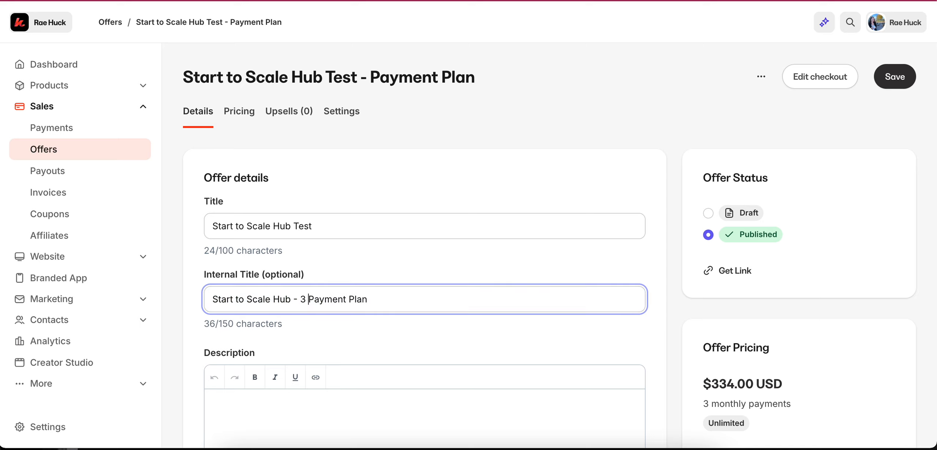
pyautogui.press('BackSpace')
pyautogui.press('BackSpace')
pyautogui.write('6')
# - Enter "Description" as the placeholder text of the offer description
pyautogui.scroll(-2, 331, 305)
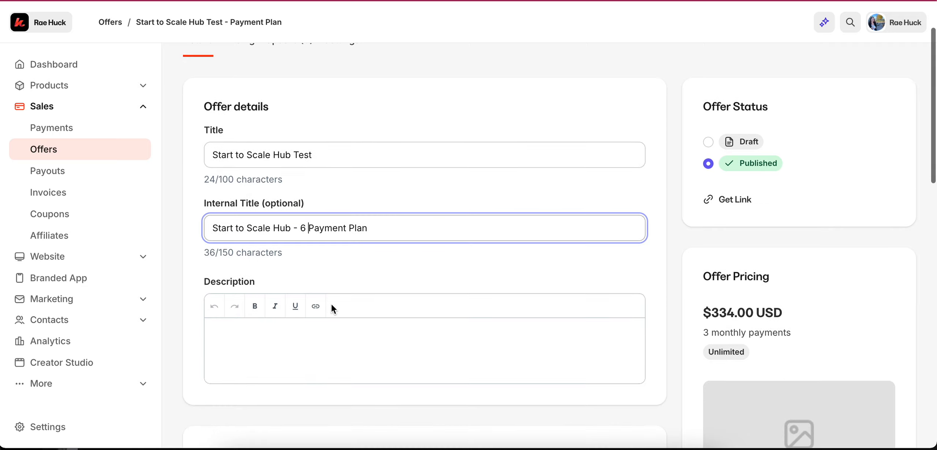
pyautogui.scroll(-2, 331, 307)
pyautogui.click(278, 261)
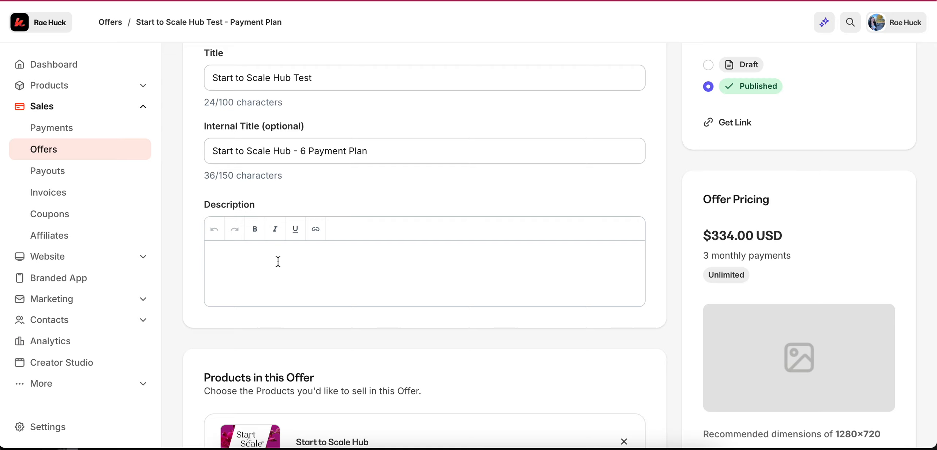
pyautogui.write('LDe')
pyautogui.press('BackSpace')
pyautogui.press('BackSpace')
pyautogui.press('BackSpace')
pyautogui.write('Description')
# - Add an offer image chosen from the recent images
pyautogui.scroll(-4, 294, 247)
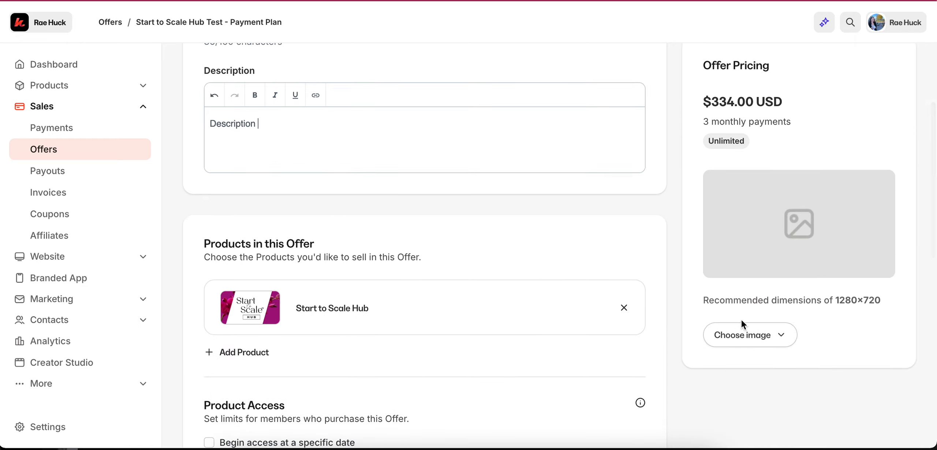
pyautogui.click(746, 332)
pyautogui.click(735, 392)
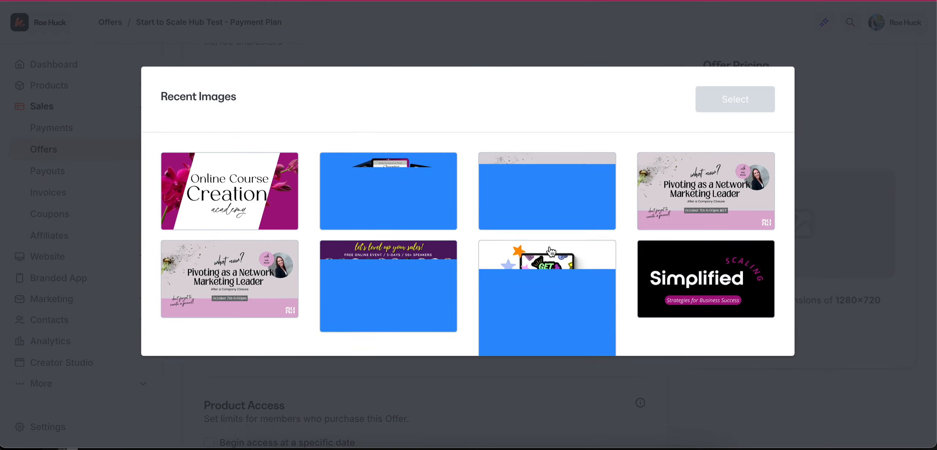
pyautogui.click(322, 219)
pyautogui.click(748, 107)
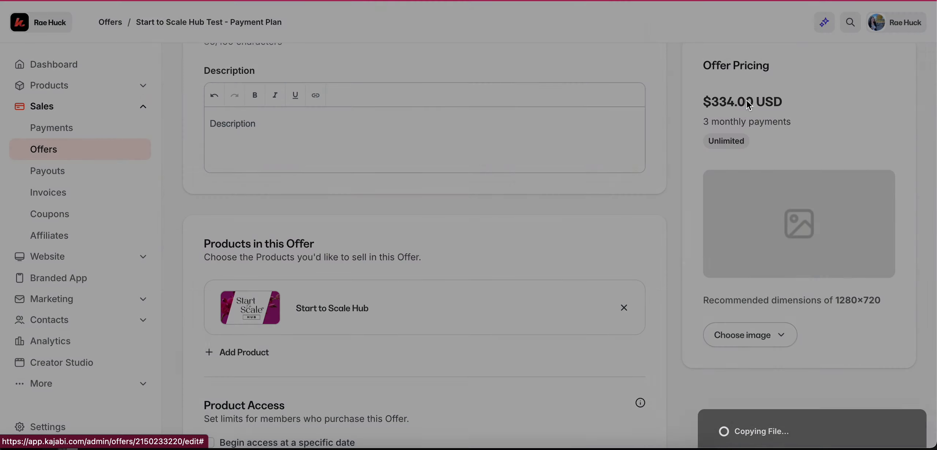
# - Turn on the product access option to begin access at a specific date
pyautogui.scroll(-2, 524, 237)
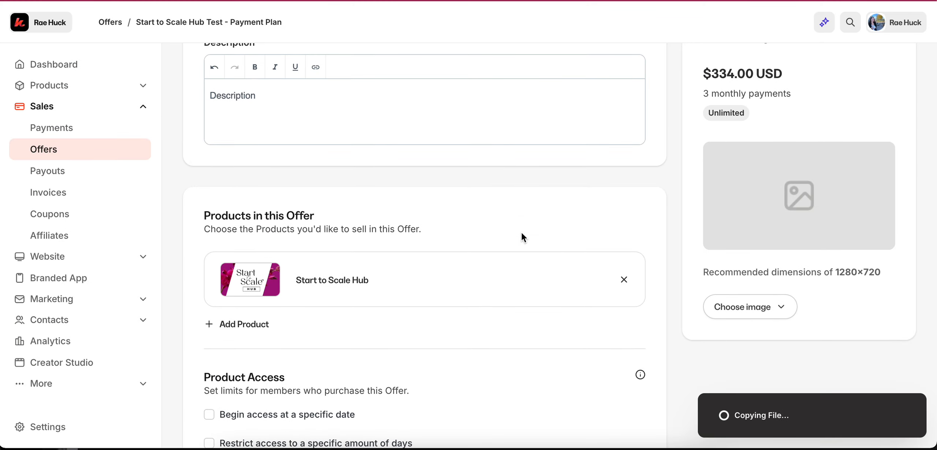
pyautogui.scroll(-2, 608, 215)
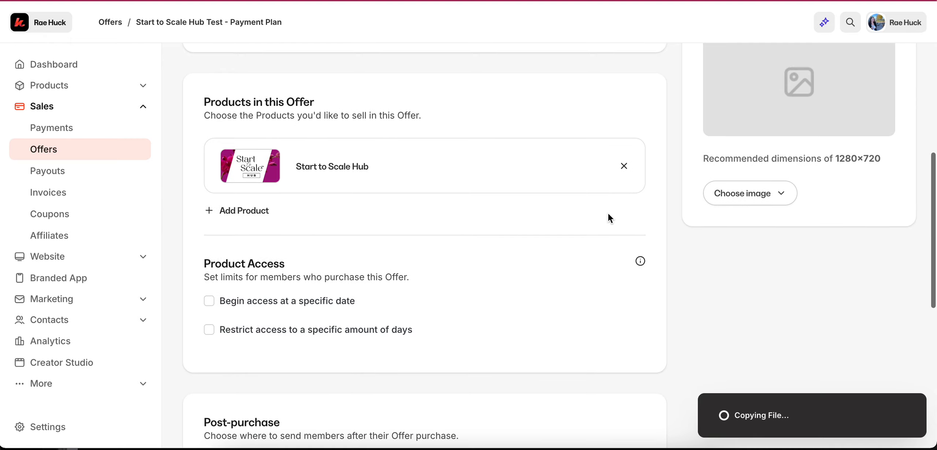
pyautogui.scroll(-2, 352, 290)
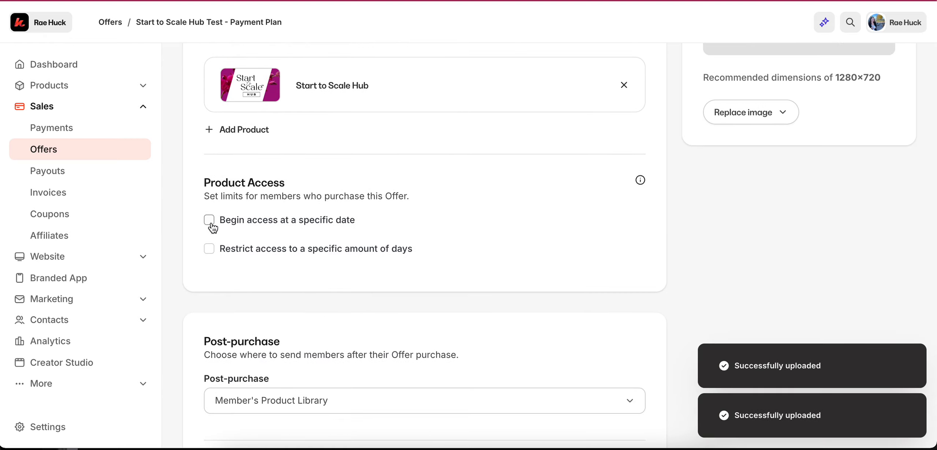
pyautogui.click(259, 229)
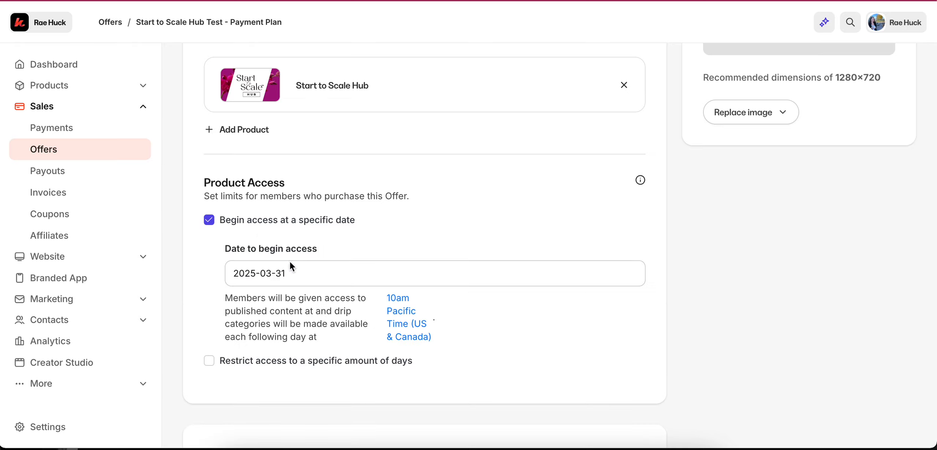
# - Set the date to begin product access to 2025-04-22, keeping the specific begin date option turned on
pyautogui.click(292, 272)
pyautogui.scroll(-2, 354, 338)
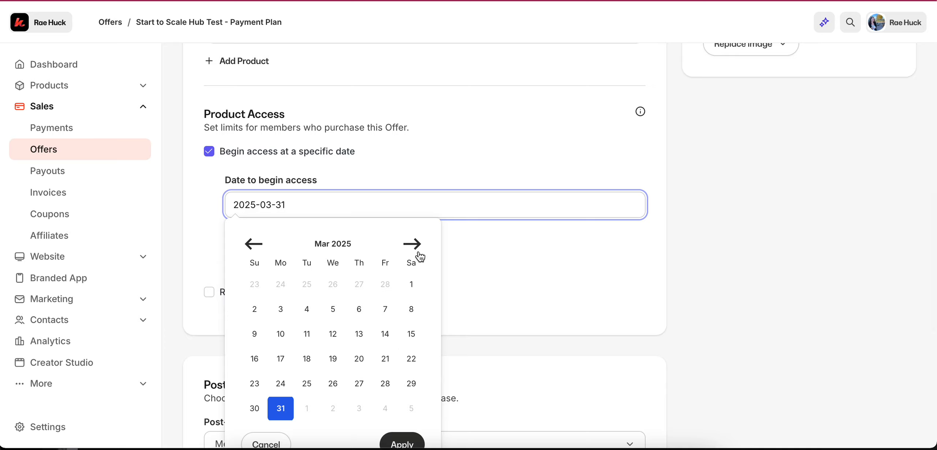
pyautogui.click(406, 245)
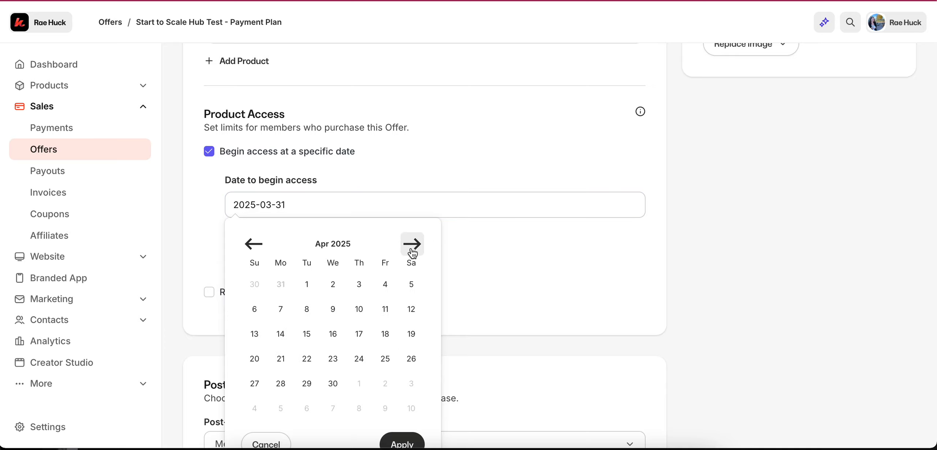
pyautogui.click(305, 360)
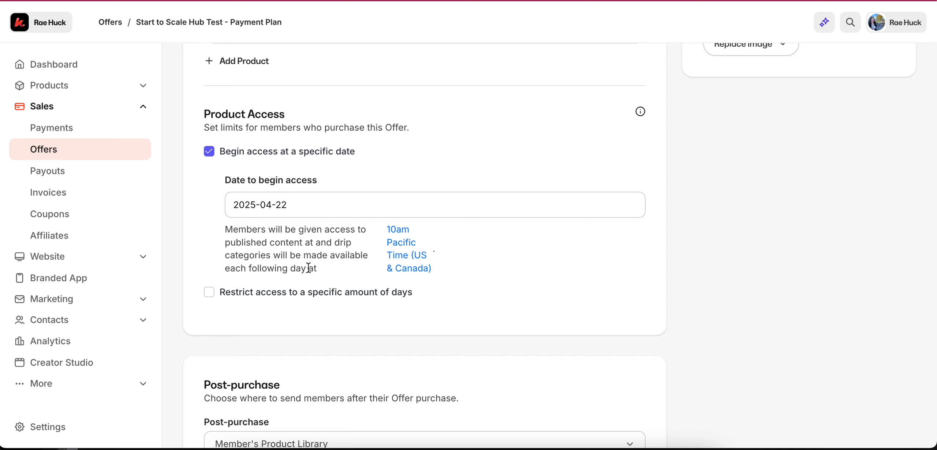
pyautogui.click(210, 155)
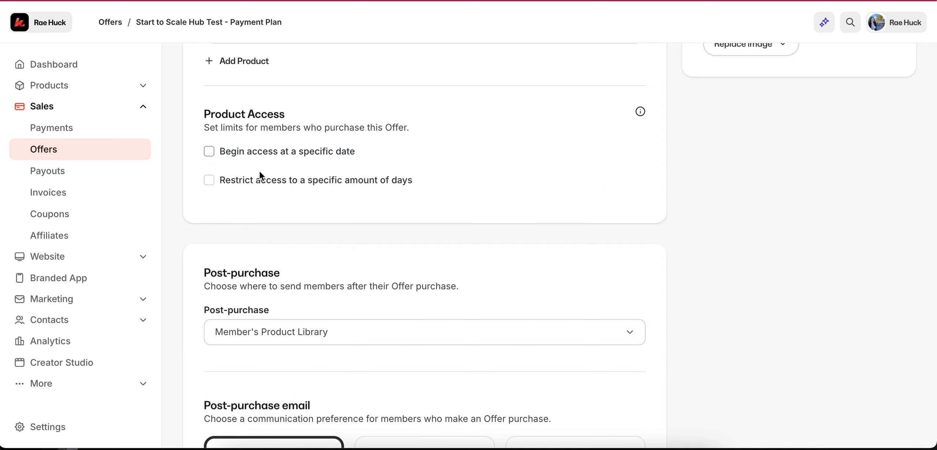
pyautogui.click(211, 154)
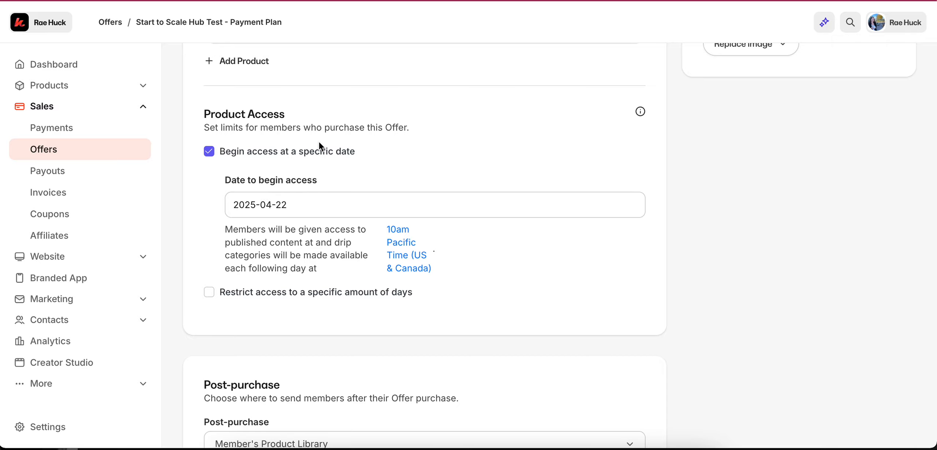
# - Turn on the product access option to restrict access to a specific amount of days
pyautogui.scroll(6, 320, 143)
pyautogui.scroll(-3, 320, 144)
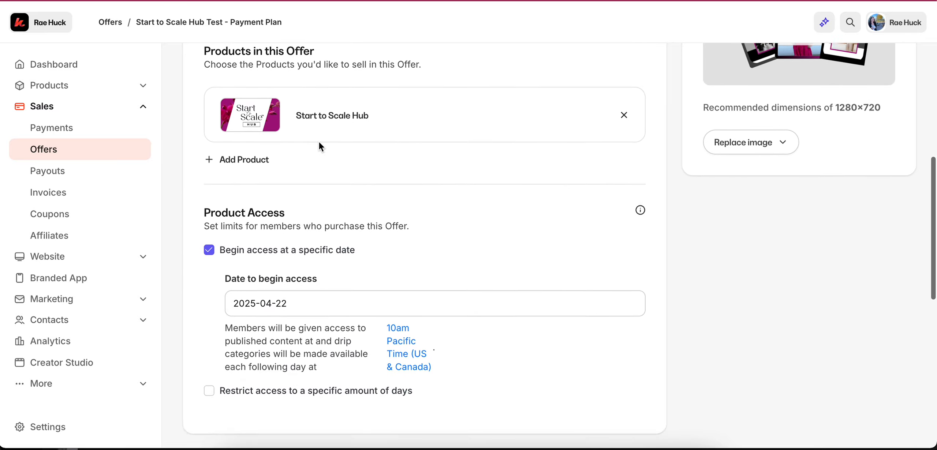
pyautogui.scroll(12, 319, 144)
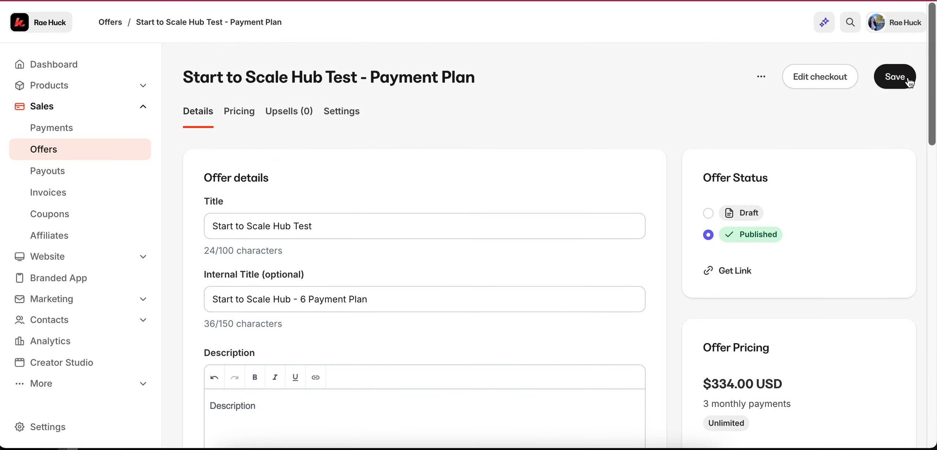
pyautogui.scroll(-10, 730, 150)
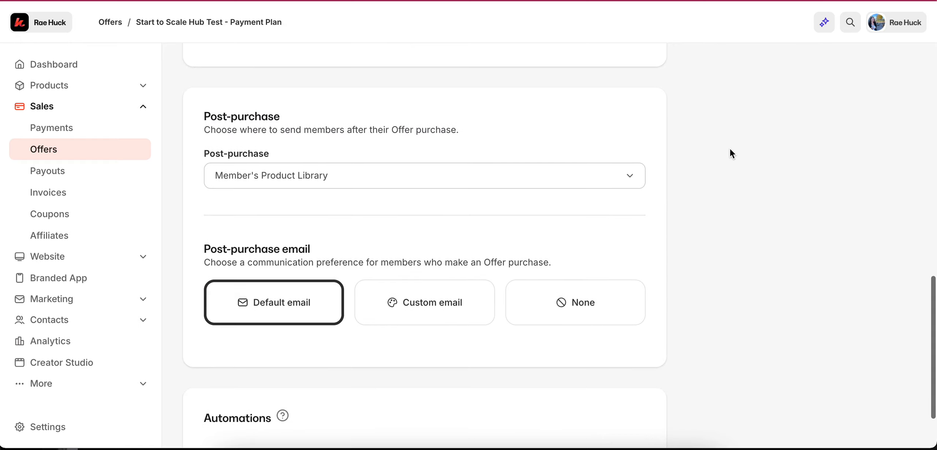
pyautogui.scroll(4, 445, 204)
pyautogui.scroll(-3, 446, 204)
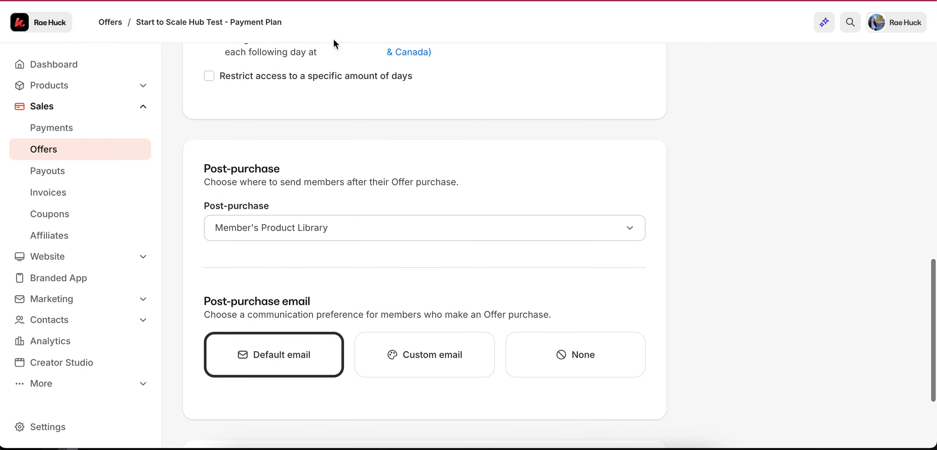
pyautogui.click(323, 77)
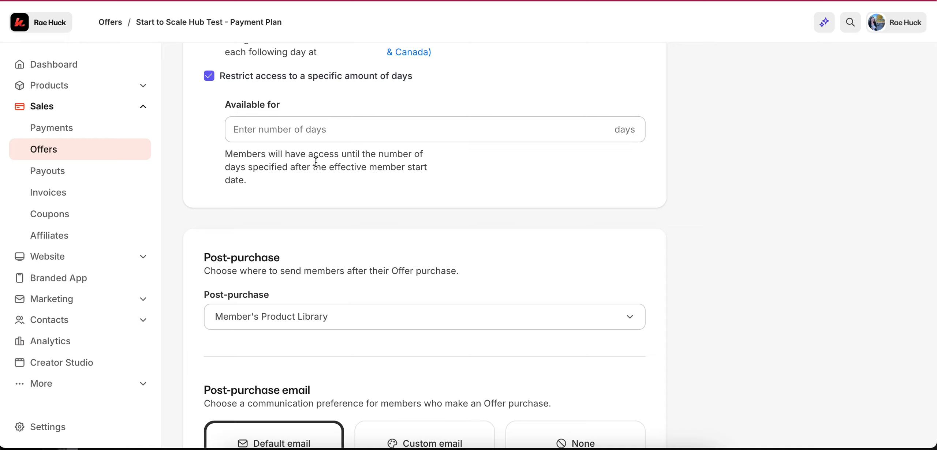
# - Review the available post-purchase destinations for members, keeping Member's Product Library selected
pyautogui.scroll(-3, 316, 162)
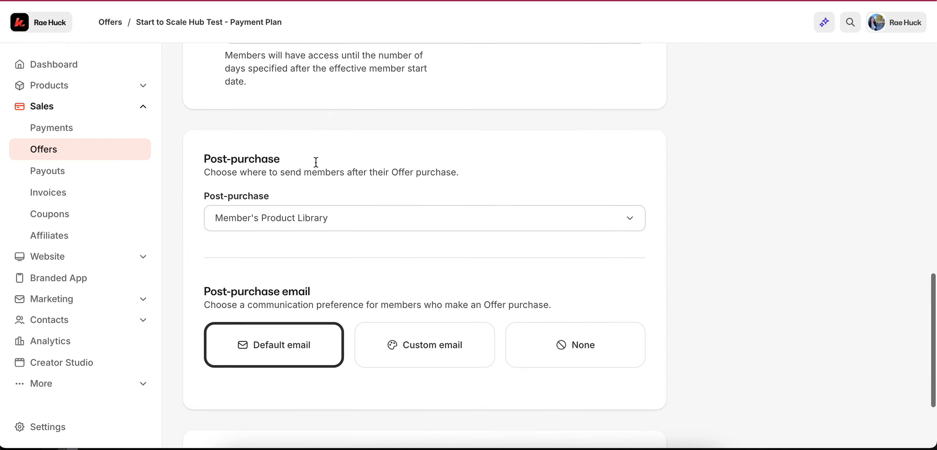
pyautogui.scroll(-2, 272, 176)
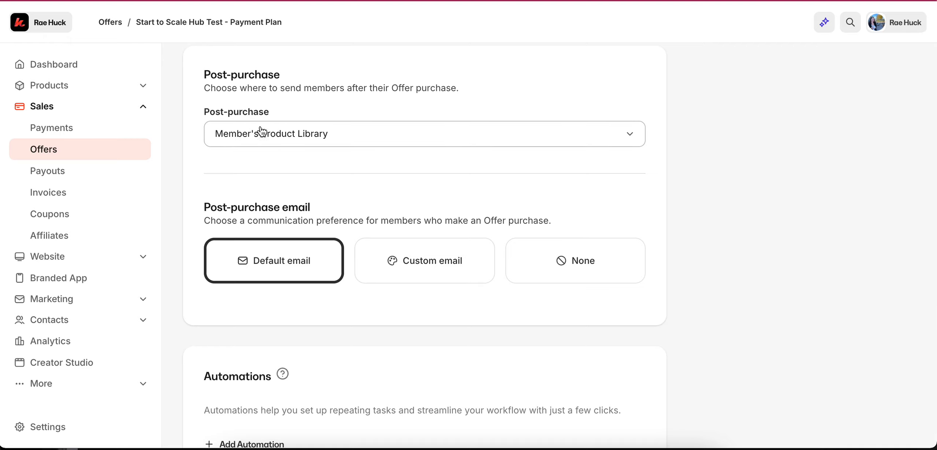
pyautogui.click(322, 137)
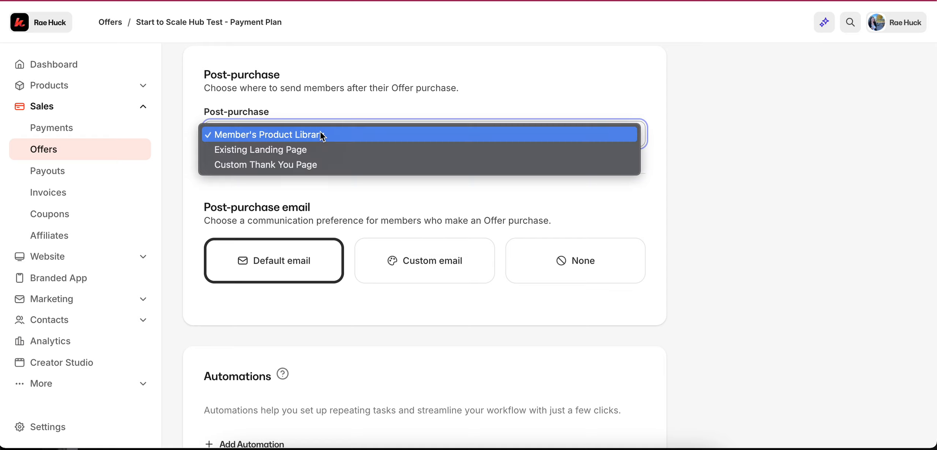
pyautogui.click(301, 114)
pyautogui.click(300, 138)
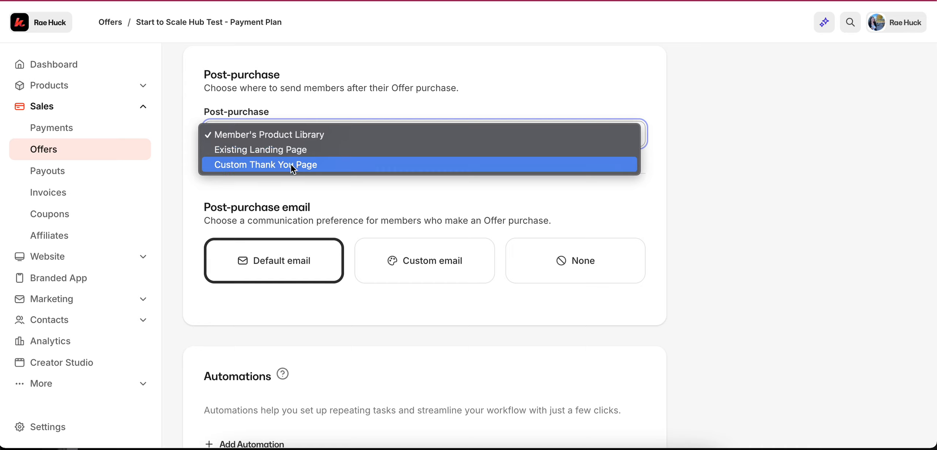
pyautogui.click(286, 185)
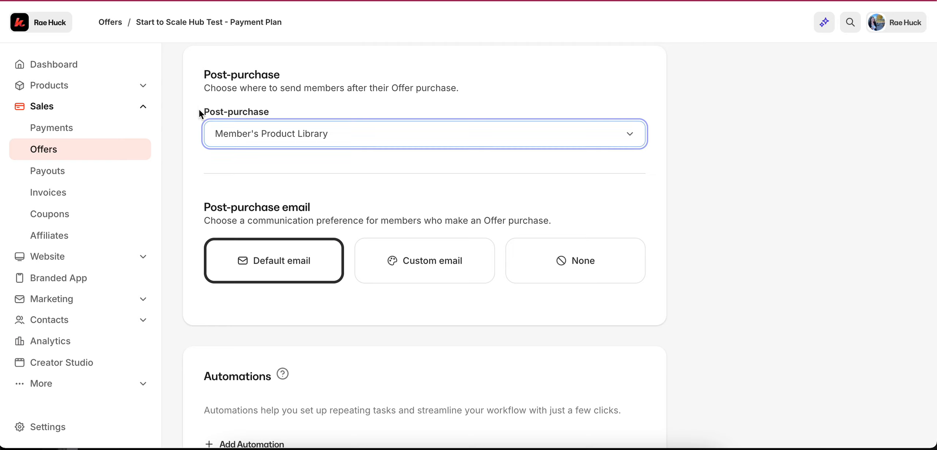
pyautogui.moveTo(201, 111); pyautogui.dragTo(273, 111)
pyautogui.click(307, 109)
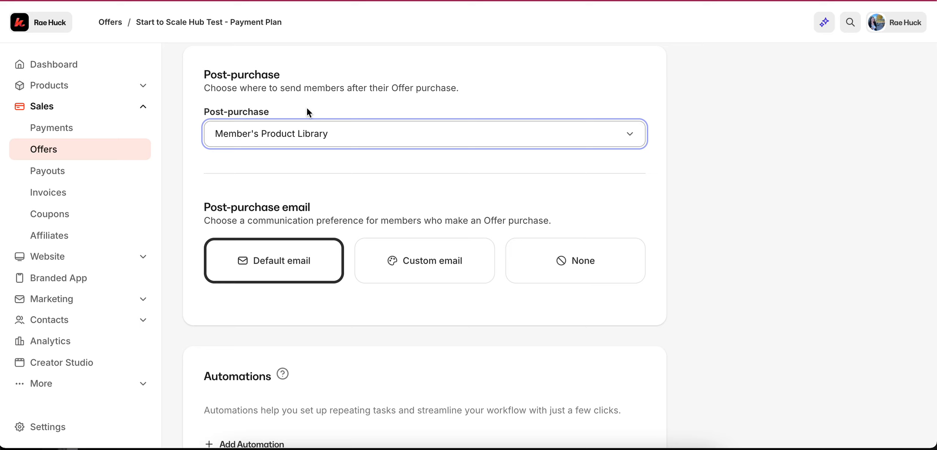
pyautogui.click(268, 133)
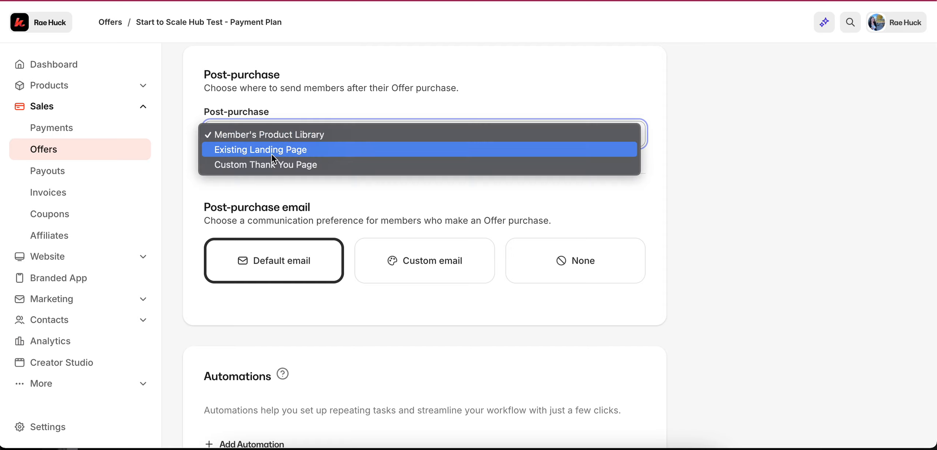
pyautogui.click(306, 96)
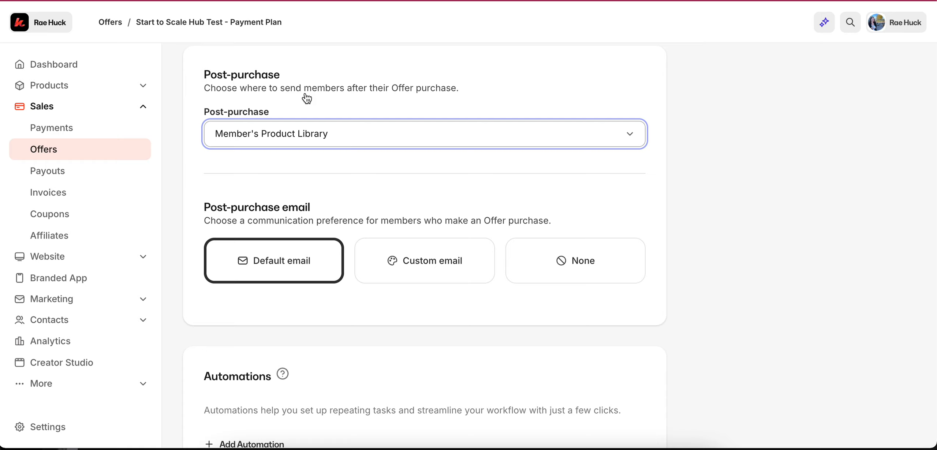
pyautogui.click(290, 138)
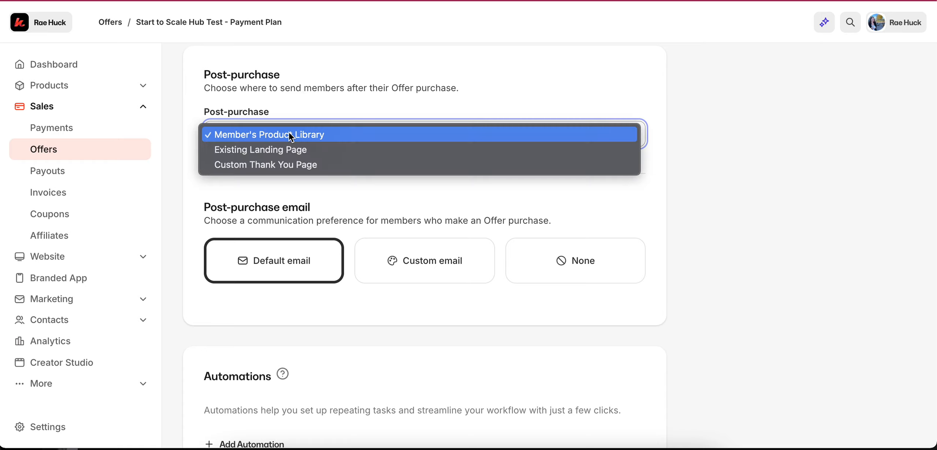
pyautogui.click(289, 133)
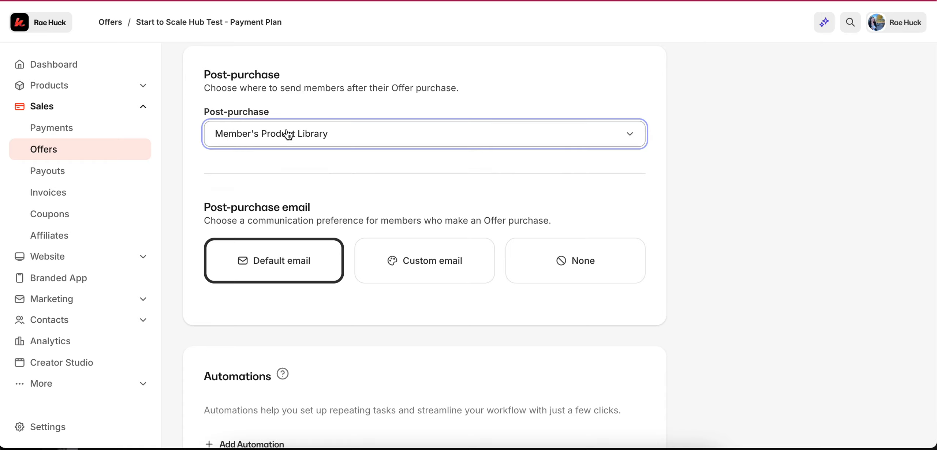
pyautogui.click(286, 138)
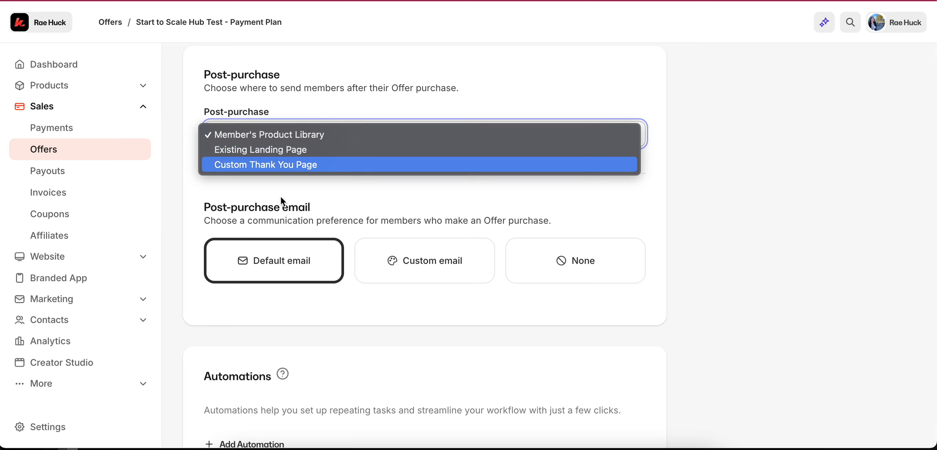
pyautogui.click(284, 211)
# - Switch the post-purchase email to a custom email, examine its subject and content fields, and return to the default email
pyautogui.scroll(-2, 283, 210)
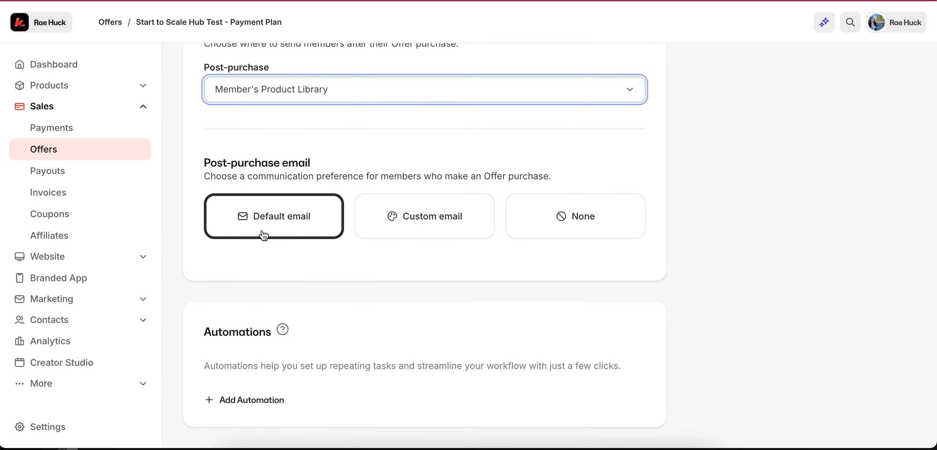
pyautogui.click(385, 230)
pyautogui.scroll(-4, 359, 316)
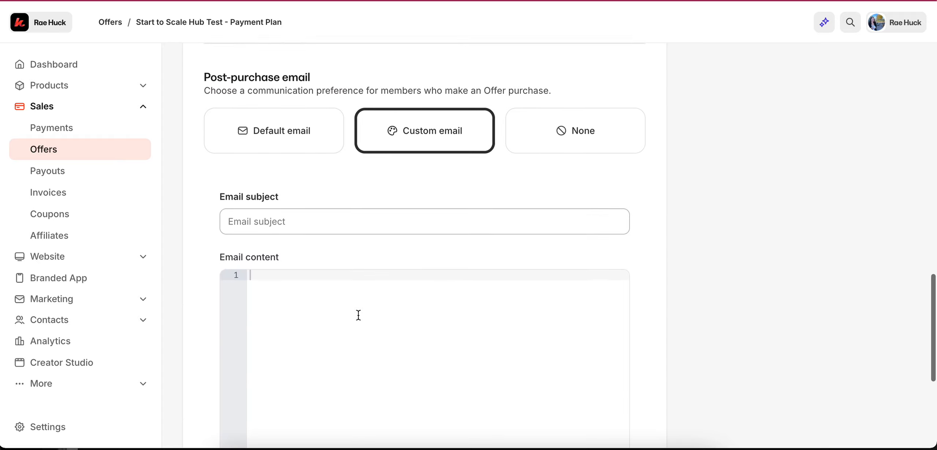
pyautogui.scroll(-5, 359, 315)
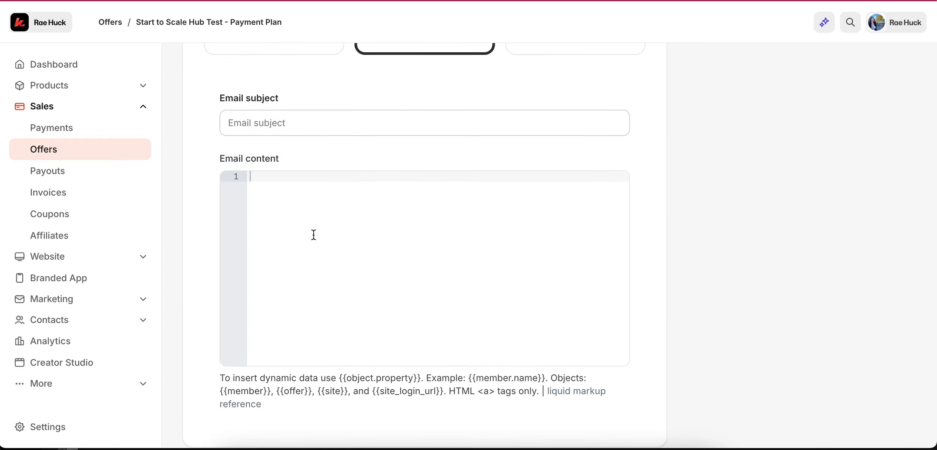
pyautogui.moveTo(220, 378); pyautogui.dragTo(266, 401)
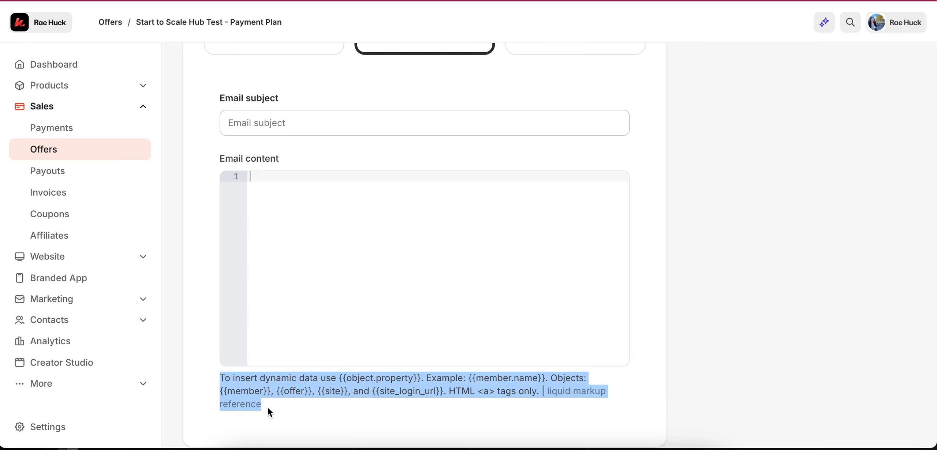
pyautogui.click(274, 287)
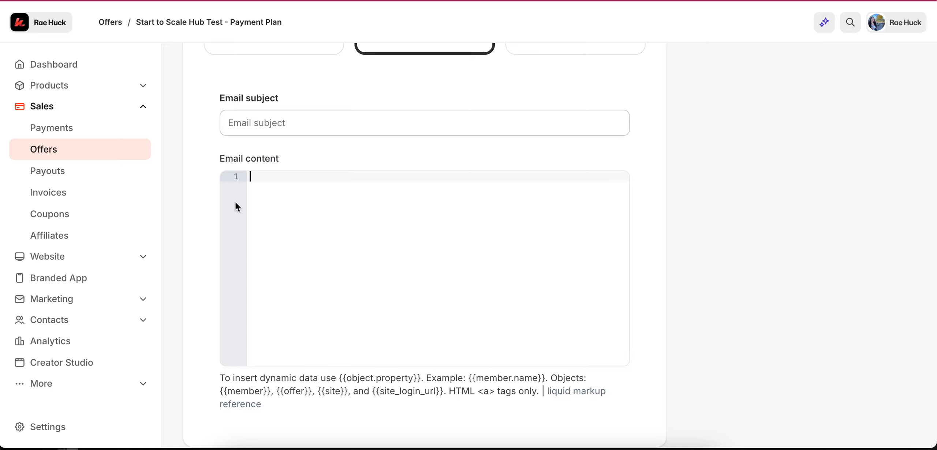
pyautogui.scroll(3, 282, 240)
pyautogui.scroll(-1, 326, 328)
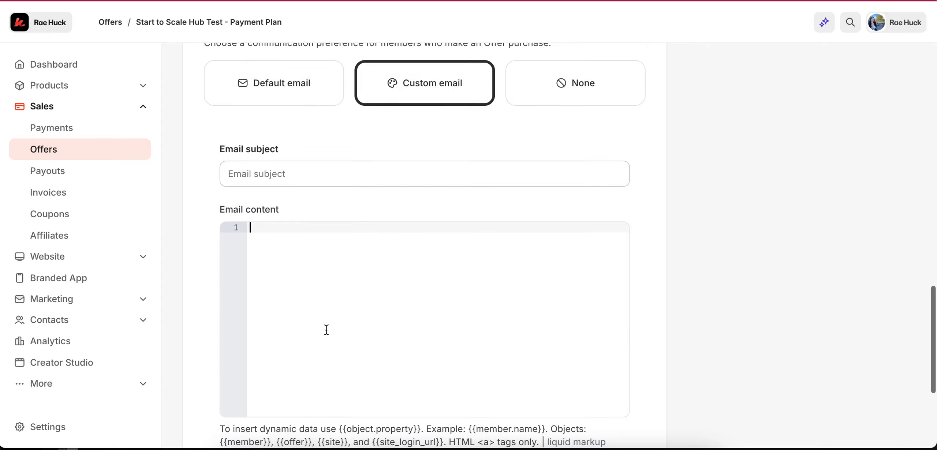
pyautogui.scroll(2, 326, 330)
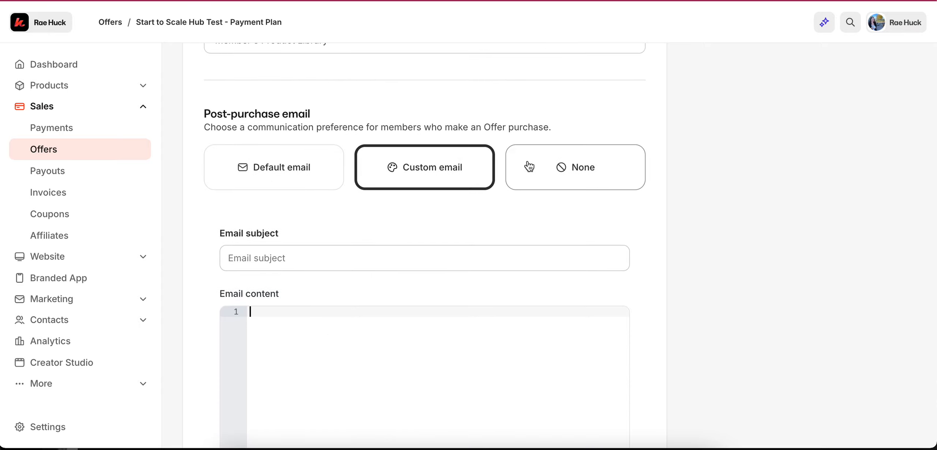
pyautogui.click(309, 169)
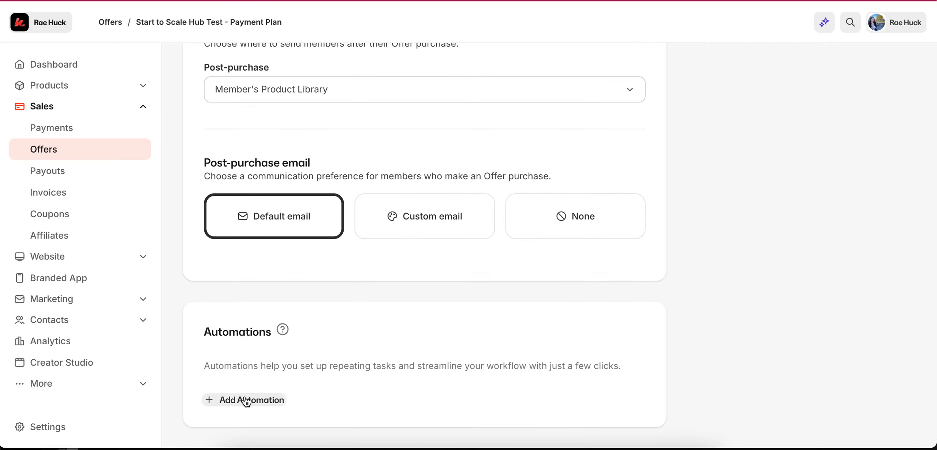
# - Start a new automation for the offer and review the available trigger events, keeping "Offer is purchased"
pyautogui.click(234, 402)
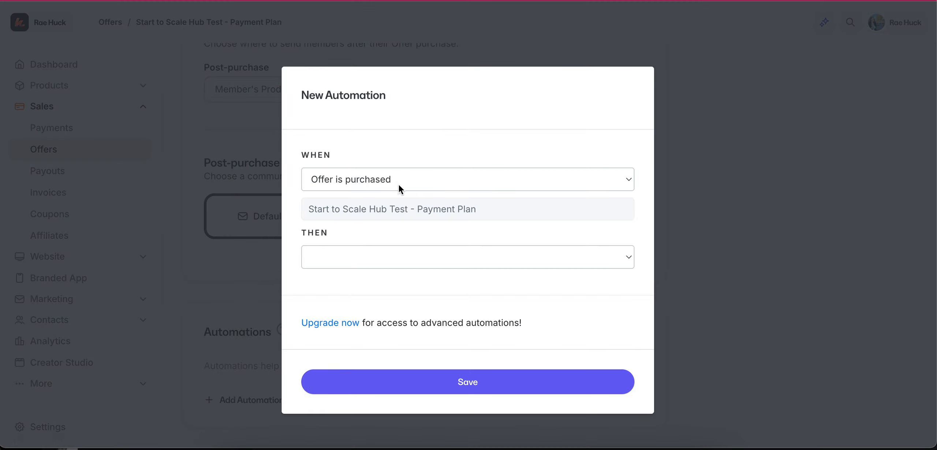
pyautogui.click(372, 181)
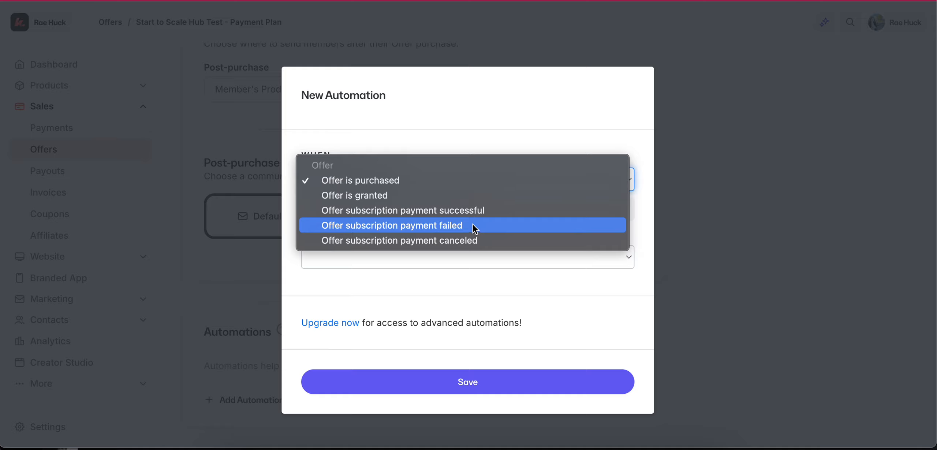
pyautogui.click(512, 102)
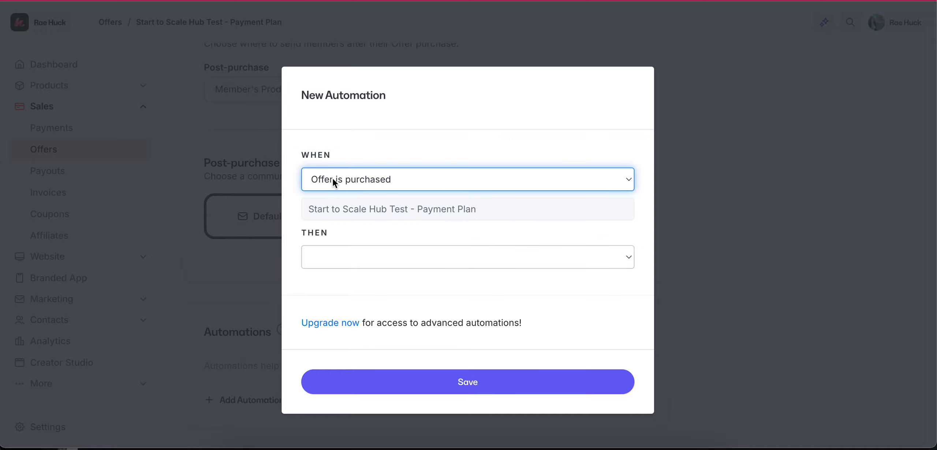
# - Set the automation's resulting action to "Subscribe to an email sequence" and look through the available sequences
pyautogui.click(352, 256)
pyautogui.scroll(-3, 357, 295)
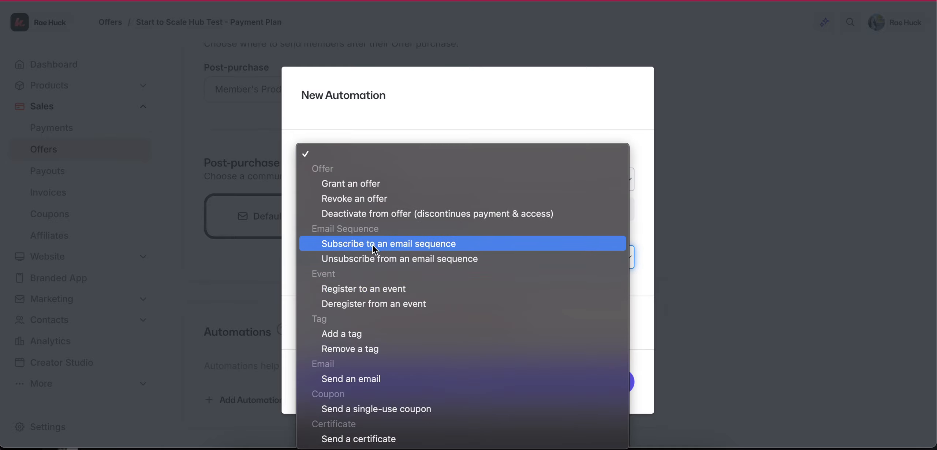
pyautogui.click(373, 245)
pyautogui.click(369, 295)
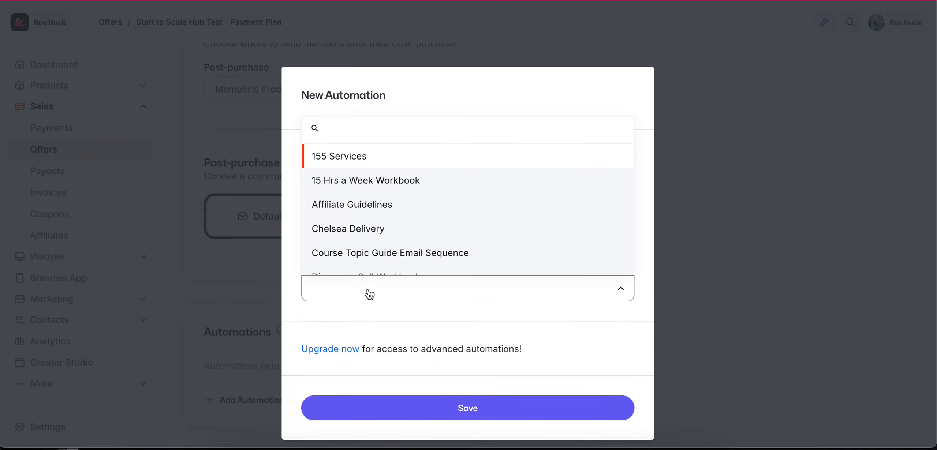
pyautogui.click(431, 99)
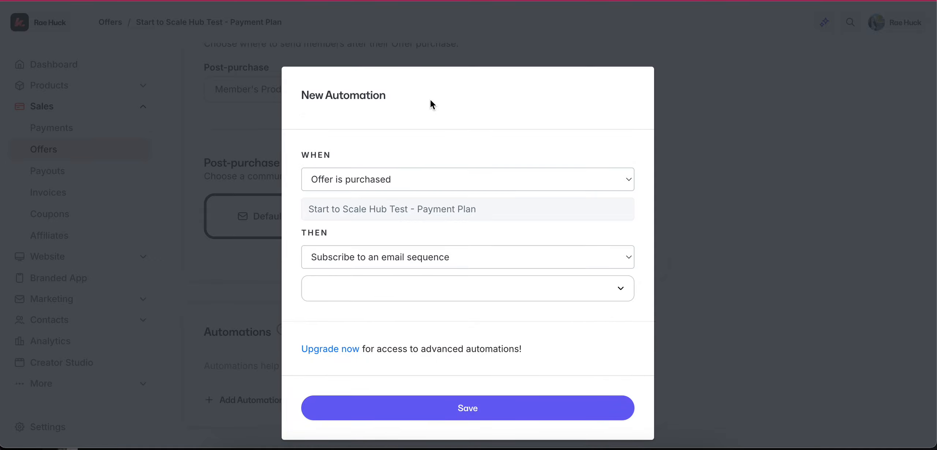
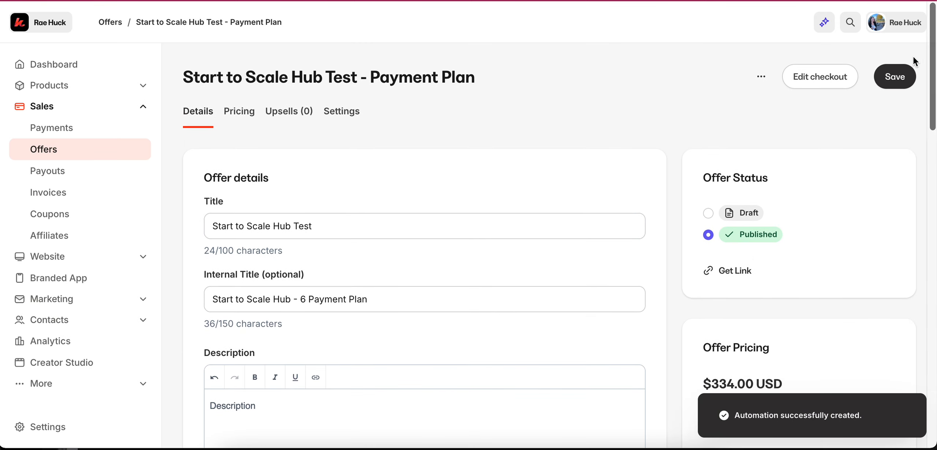
# - Save the offer and open its checkout page for editing, at the banner image settings
pyautogui.click(897, 78)
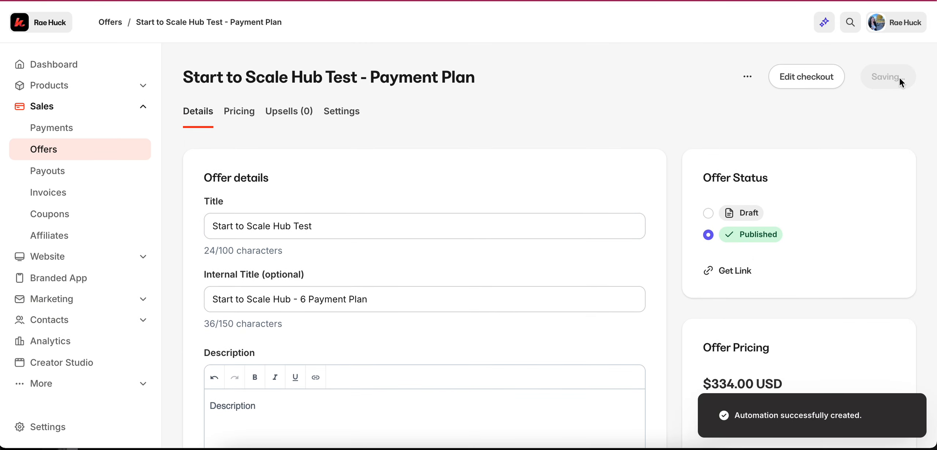
pyautogui.click(798, 81)
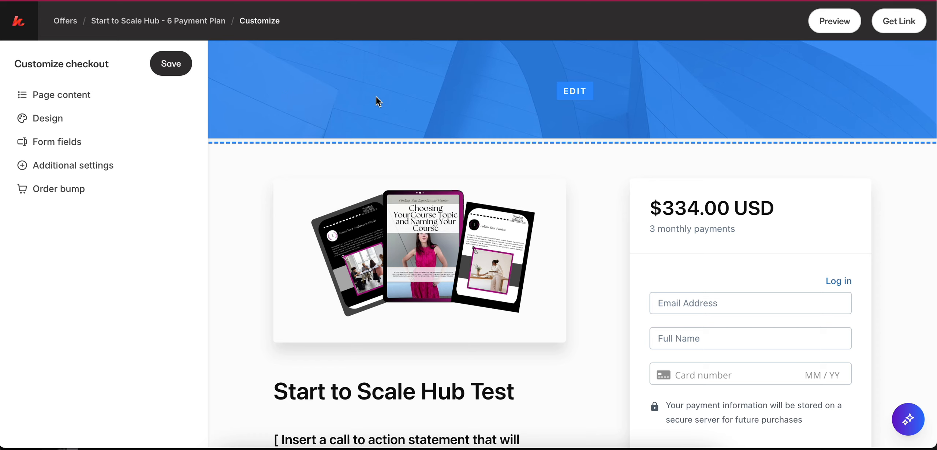
pyautogui.click(439, 99)
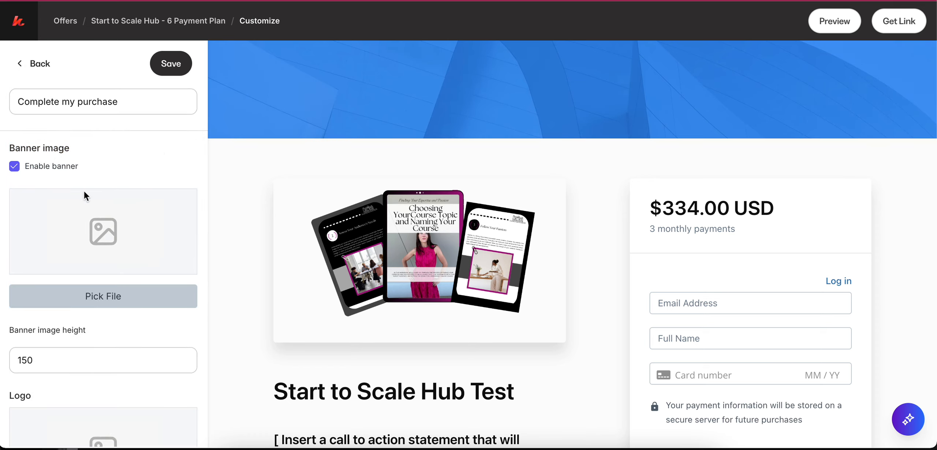
# - Set the checkout banner image height to 100 and look at the available upload sources for a banner file
pyautogui.scroll(-2, 84, 190)
pyautogui.scroll(5, 84, 190)
pyautogui.scroll(-3, 84, 191)
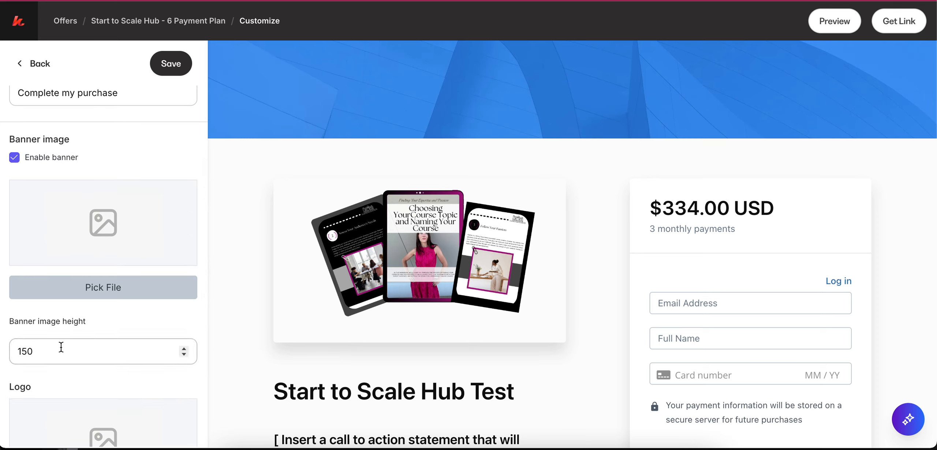
pyautogui.moveTo(61, 347); pyautogui.dragTo(12, 347)
pyautogui.write('100')
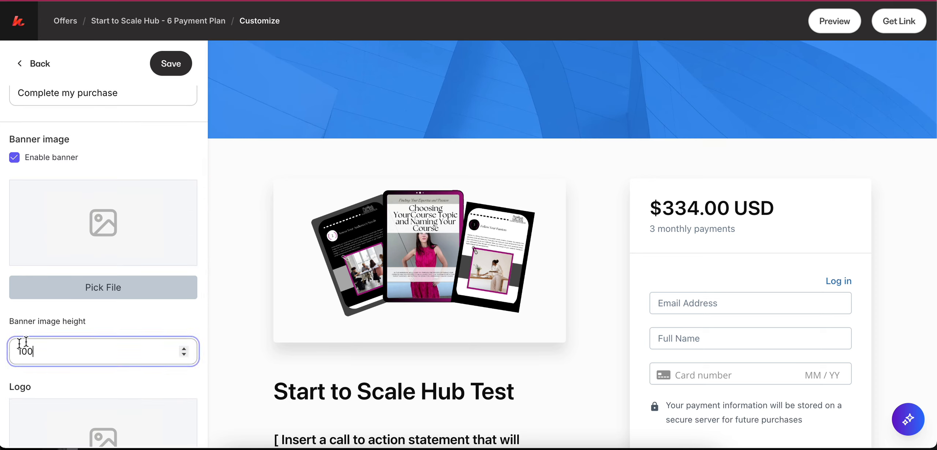
pyautogui.click(86, 289)
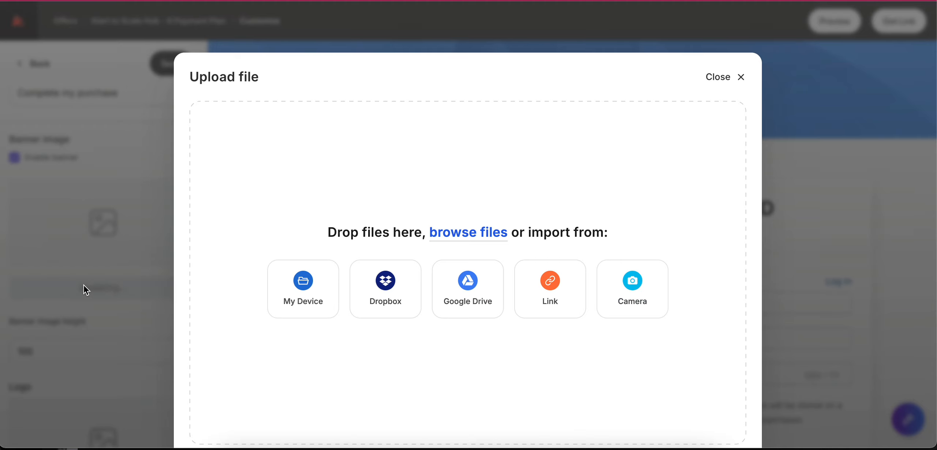
pyautogui.click(734, 77)
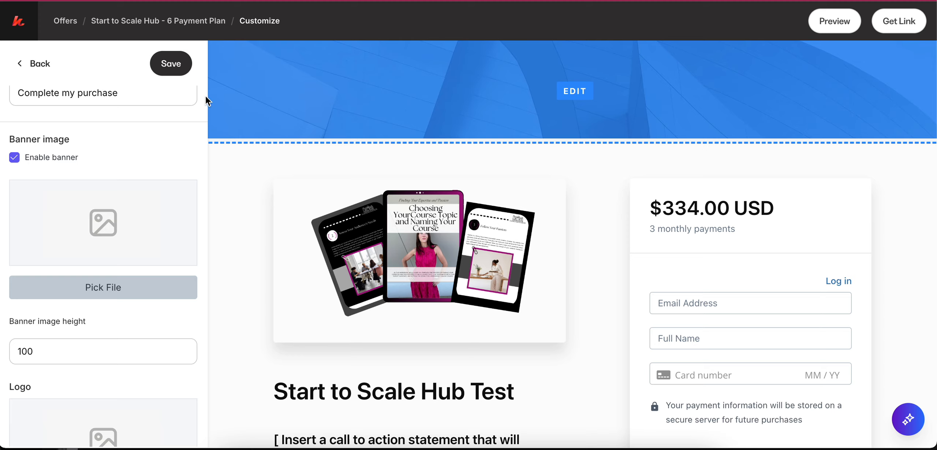
# - Disable the checkout page's banner image, save the change and look over the remaining design settings
pyautogui.click(14, 158)
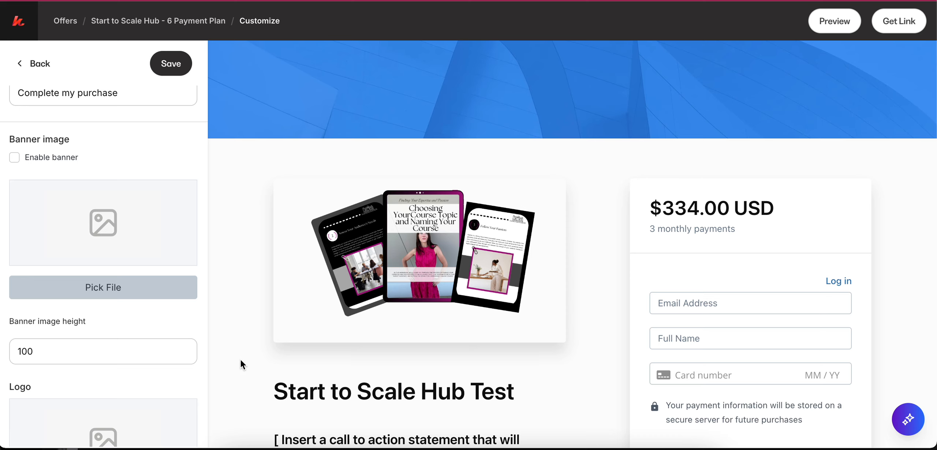
pyautogui.click(172, 68)
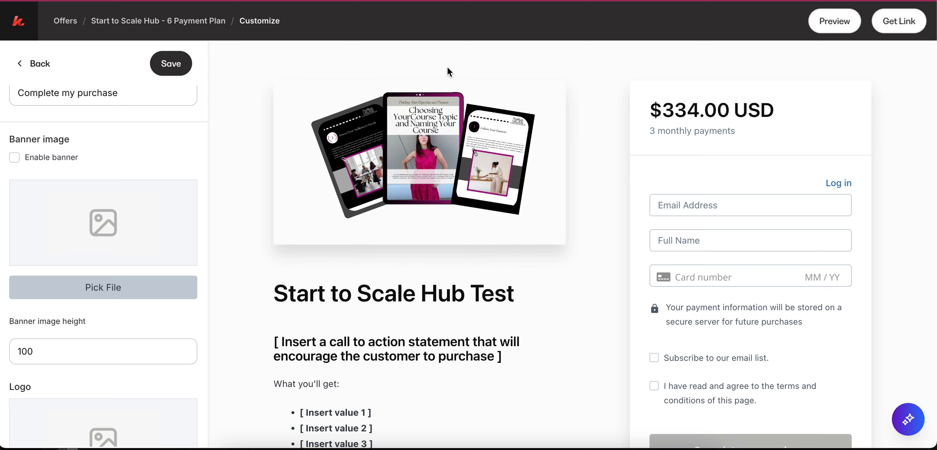
pyautogui.scroll(-3, 145, 205)
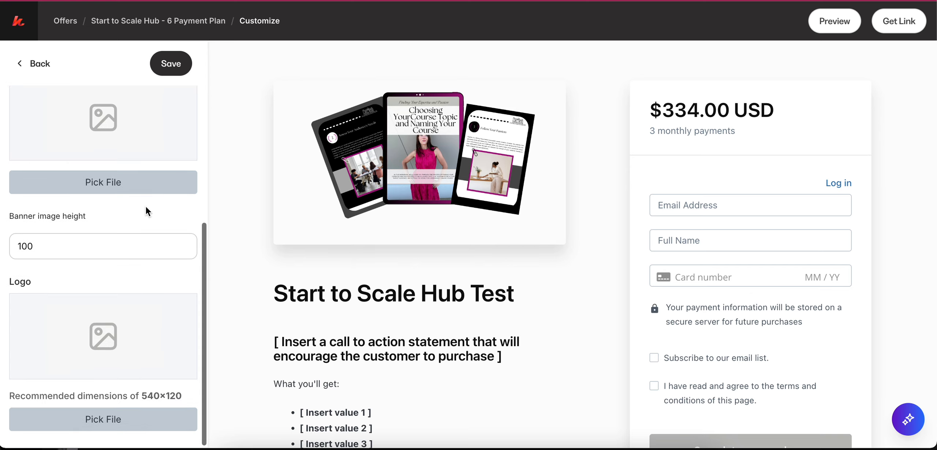
pyautogui.scroll(6, 107, 405)
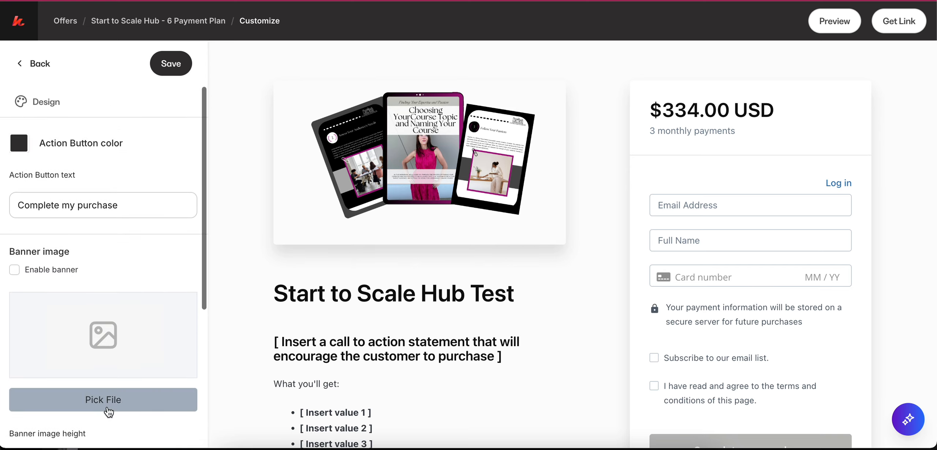
# - Set the checkout action button color to the magenta brand swatch, keeping its text, and save the page
pyautogui.scroll(-3, 276, 265)
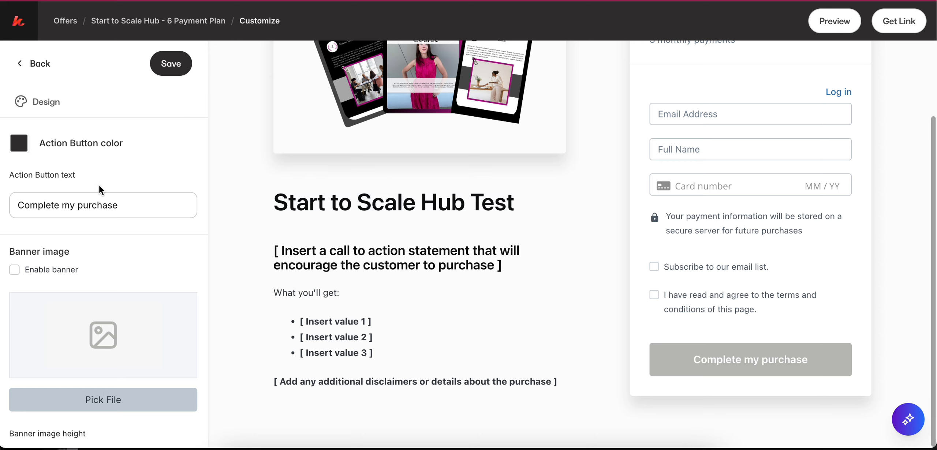
pyautogui.click(109, 204)
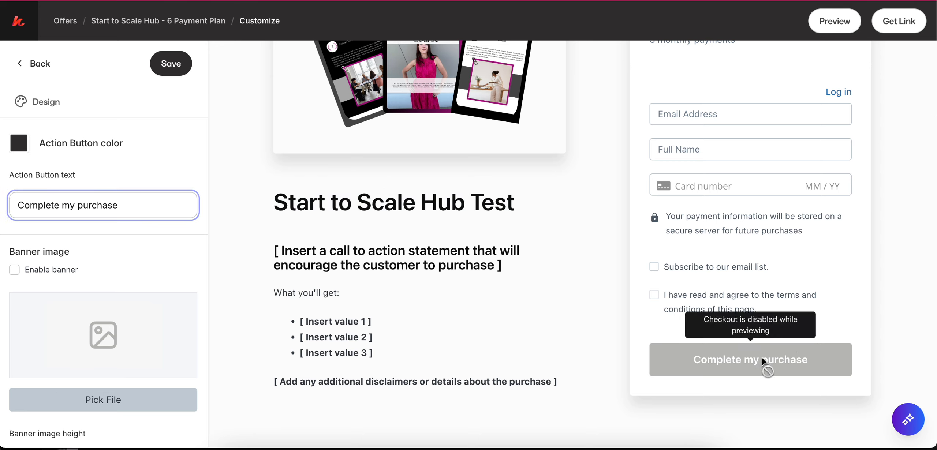
pyautogui.click(31, 148)
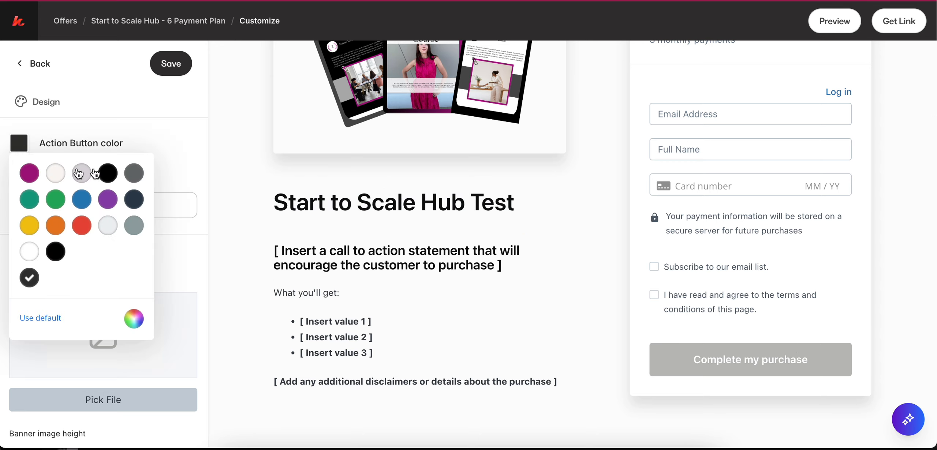
pyautogui.click(29, 174)
pyautogui.click(175, 134)
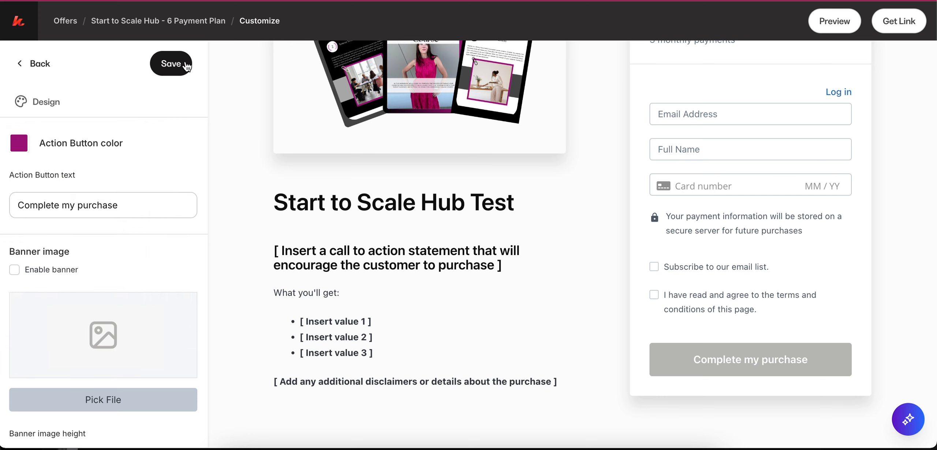
pyautogui.click(172, 64)
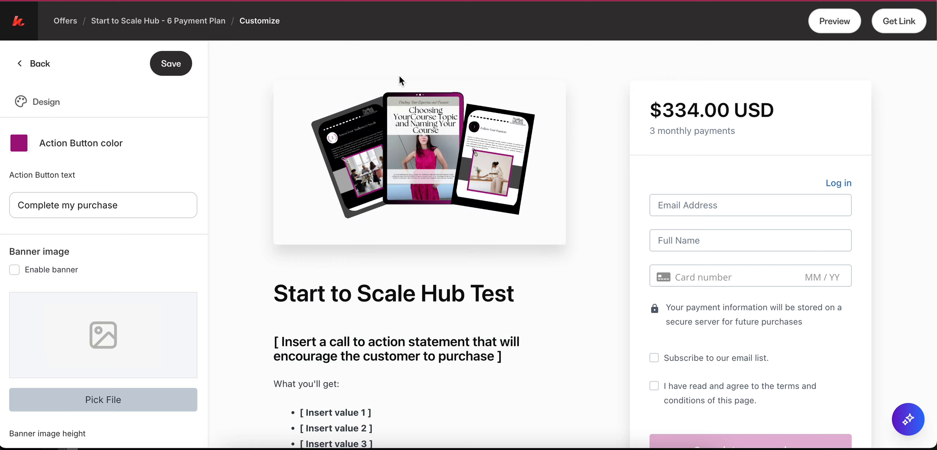
# - Open the checkout's page content settings and locate the fields for the offer title and checkout description
pyautogui.click(49, 71)
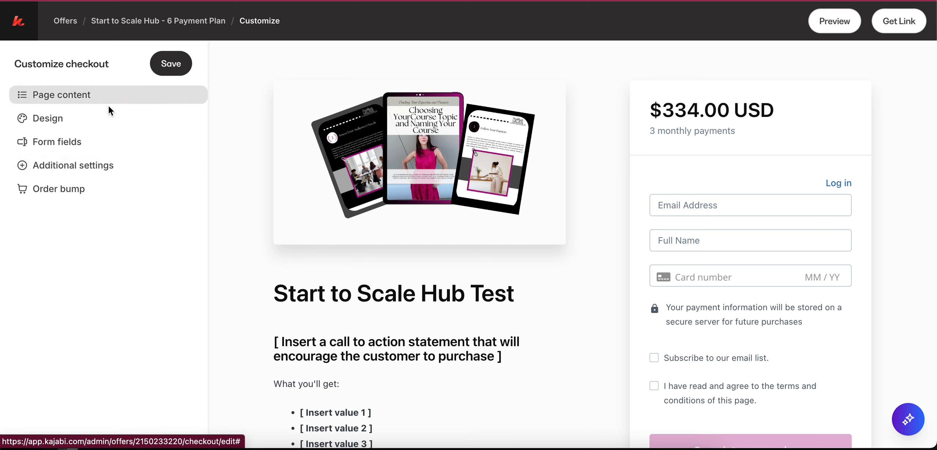
pyautogui.click(75, 101)
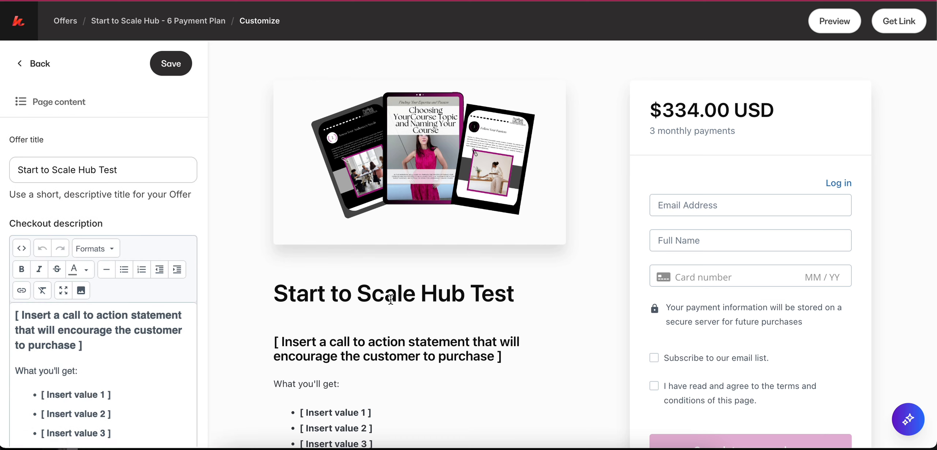
pyautogui.click(41, 68)
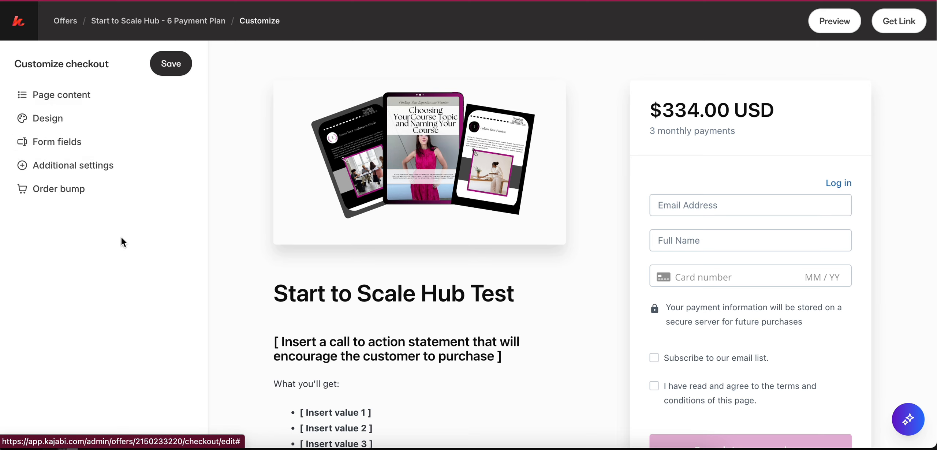
pyautogui.click(394, 348)
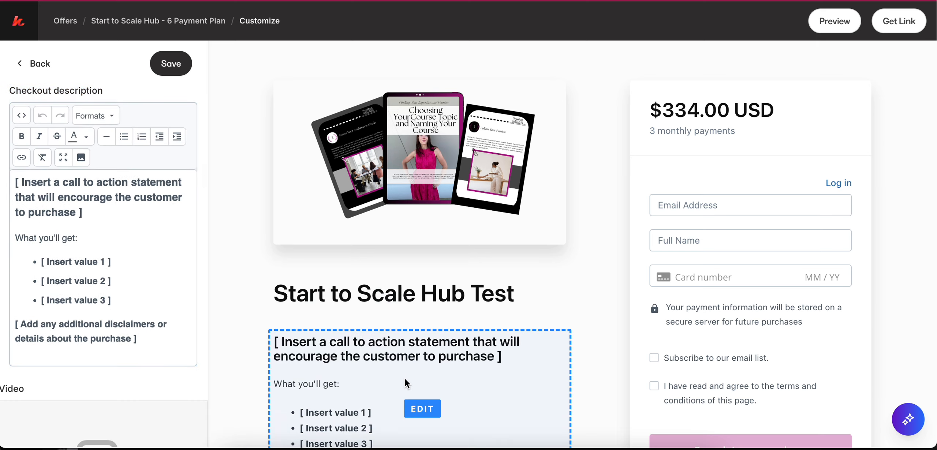
pyautogui.click(410, 293)
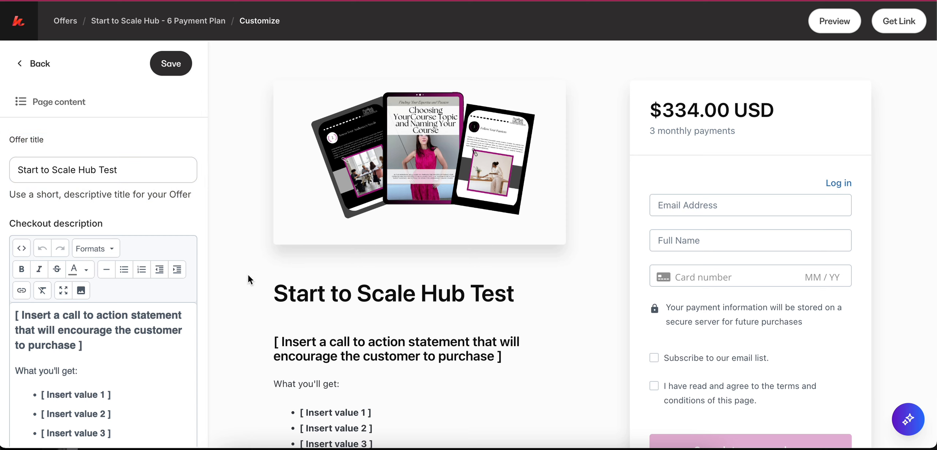
# - Review the checkout description placeholders and the video, hero image and testimonial options in the page content settings
pyautogui.scroll(-3, 87, 247)
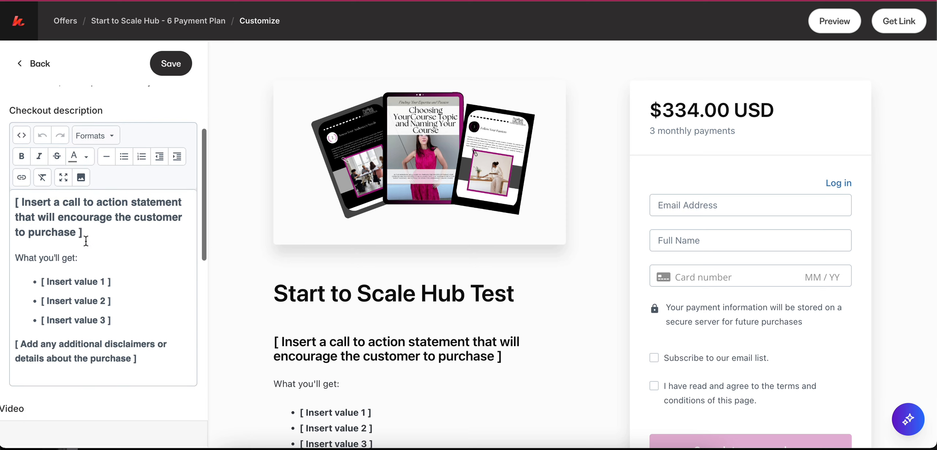
pyautogui.scroll(2, 87, 242)
pyautogui.scroll(-2, 139, 256)
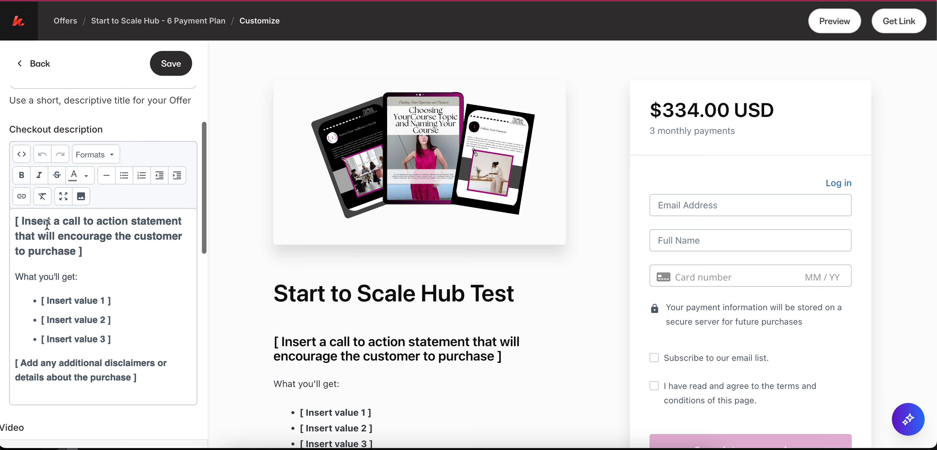
pyautogui.moveTo(16, 220); pyautogui.dragTo(153, 390)
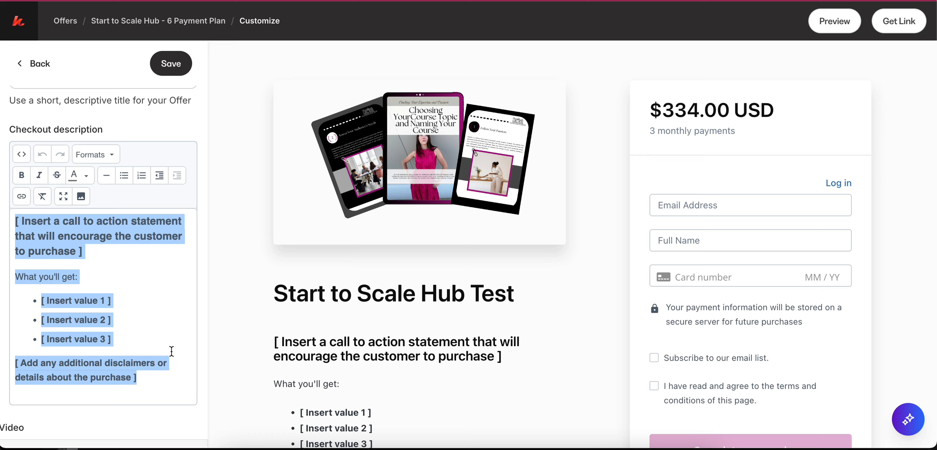
pyautogui.click(126, 292)
pyautogui.scroll(-5, 159, 361)
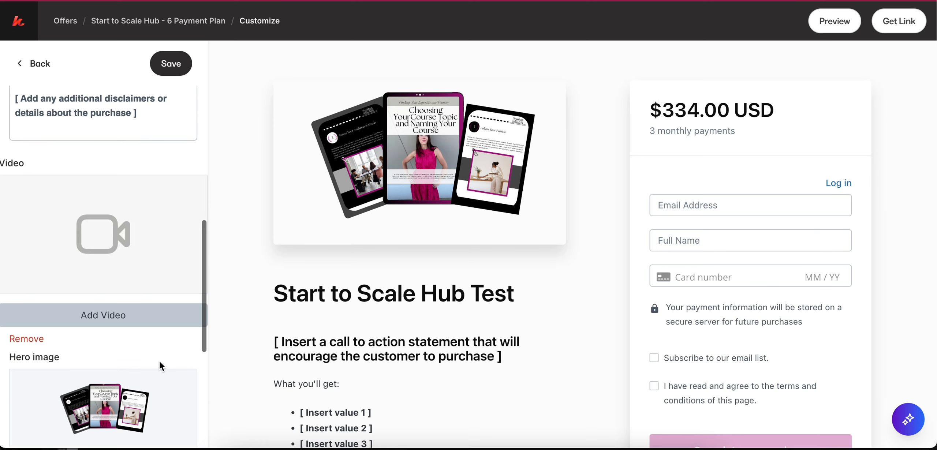
pyautogui.scroll(-6, 100, 287)
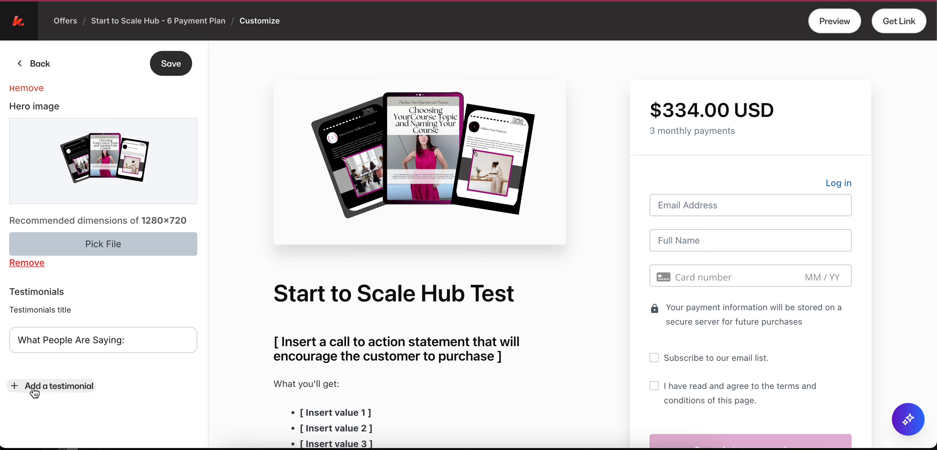
pyautogui.scroll(10, 91, 113)
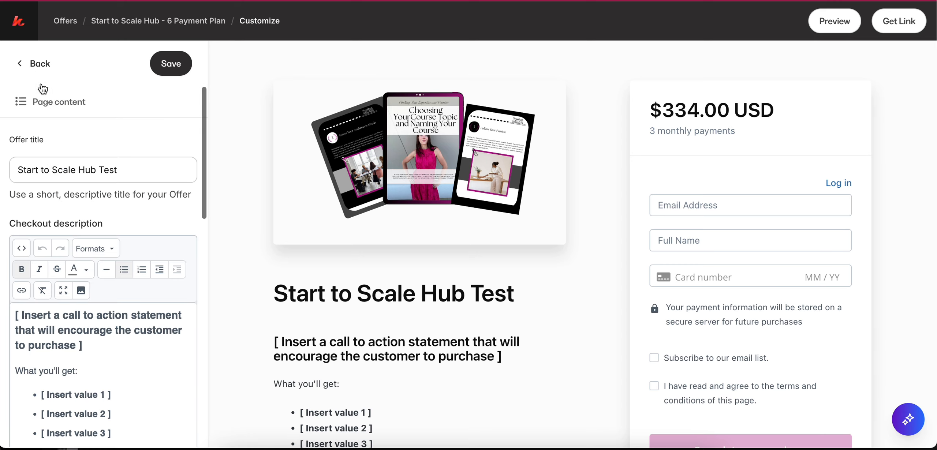
pyautogui.click(40, 65)
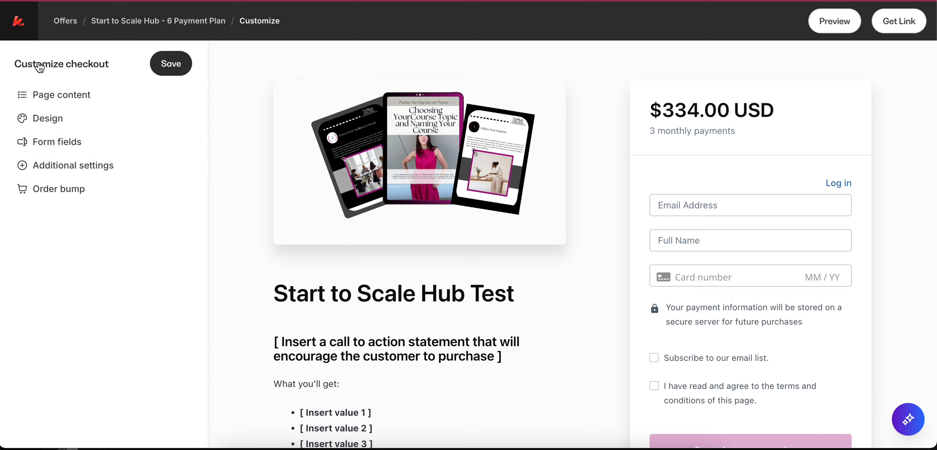
# - Enable collecting the address and phone number at checkout, save, and check the fields in the checkout form
pyautogui.click(49, 119)
pyautogui.click(43, 64)
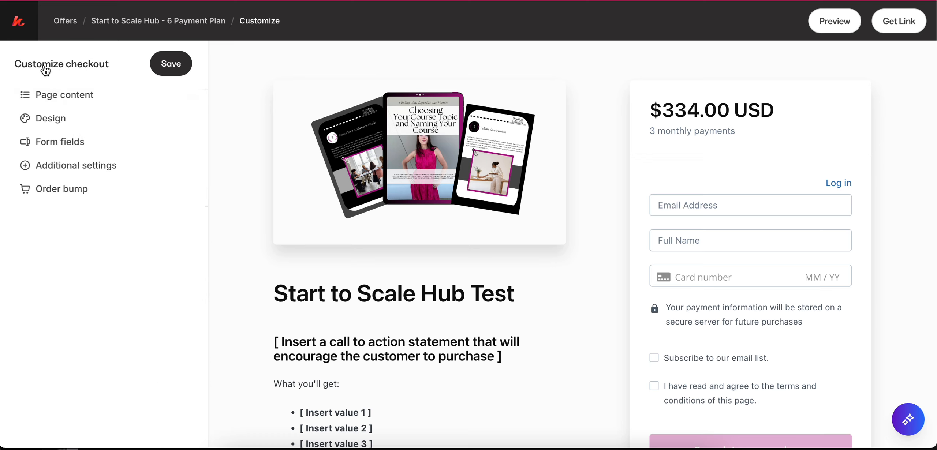
pyautogui.click(74, 142)
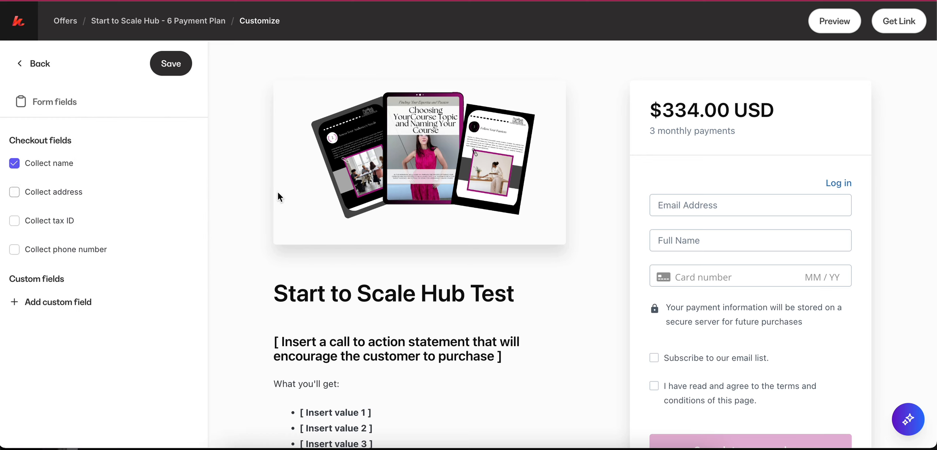
pyautogui.click(14, 192)
pyautogui.click(15, 250)
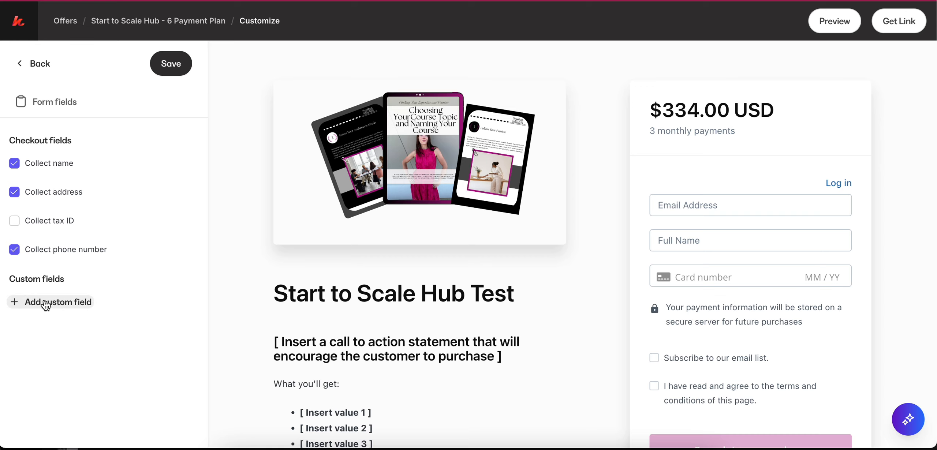
pyautogui.click(175, 67)
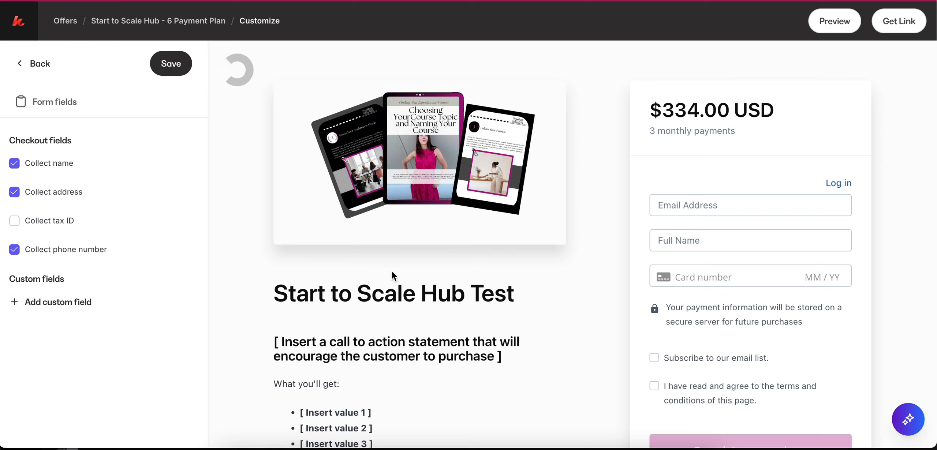
pyautogui.scroll(-2, 394, 288)
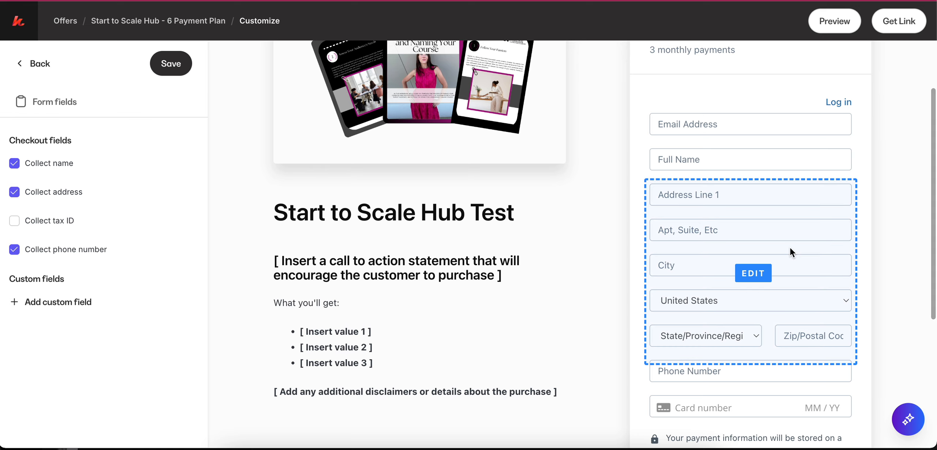
pyautogui.scroll(-5, 790, 247)
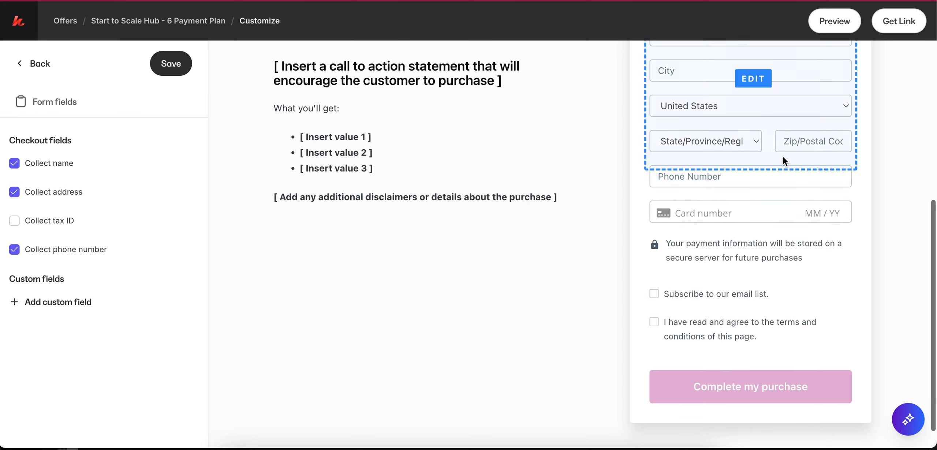
# - Open the checkout's additional settings and review the log-in requirement, service agreement, mobile layout and footer options
pyautogui.scroll(5, 783, 155)
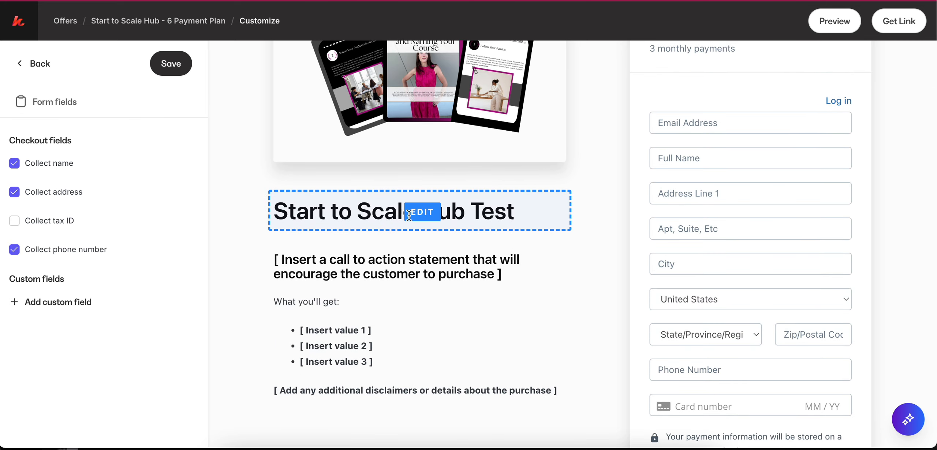
pyautogui.click(37, 63)
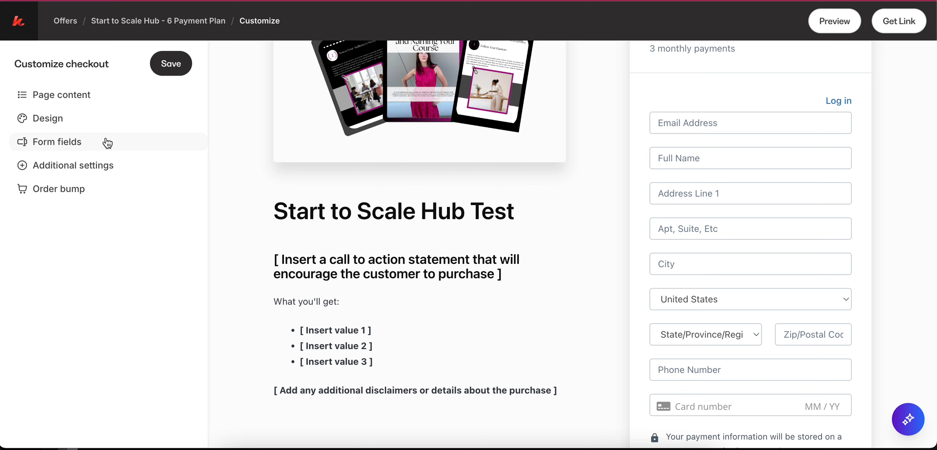
pyautogui.click(78, 166)
pyautogui.scroll(-1, 135, 213)
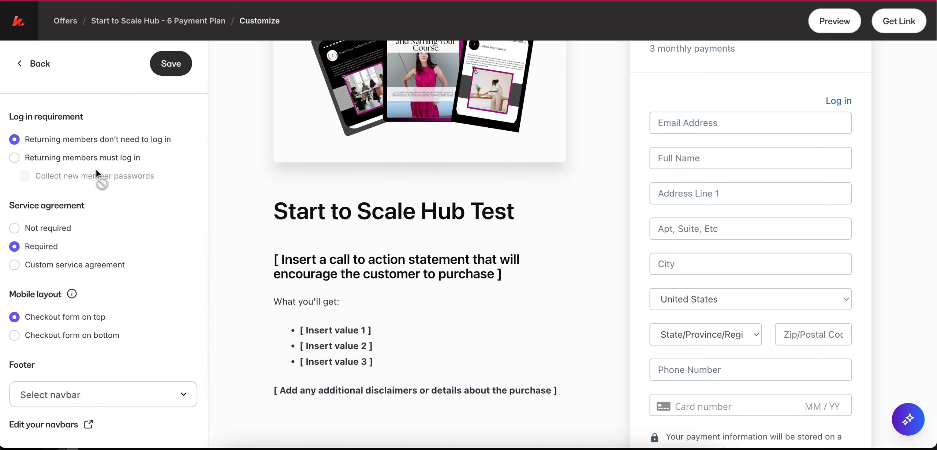
pyautogui.scroll(1, 71, 168)
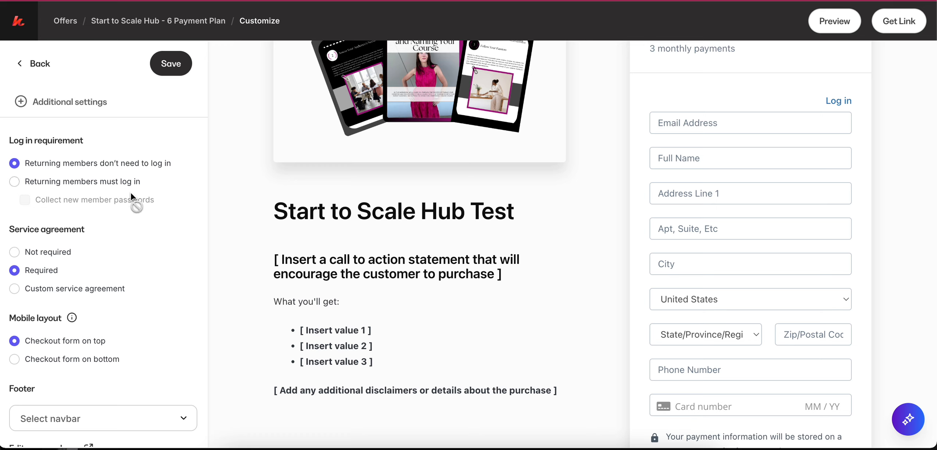
pyautogui.scroll(-1, 131, 192)
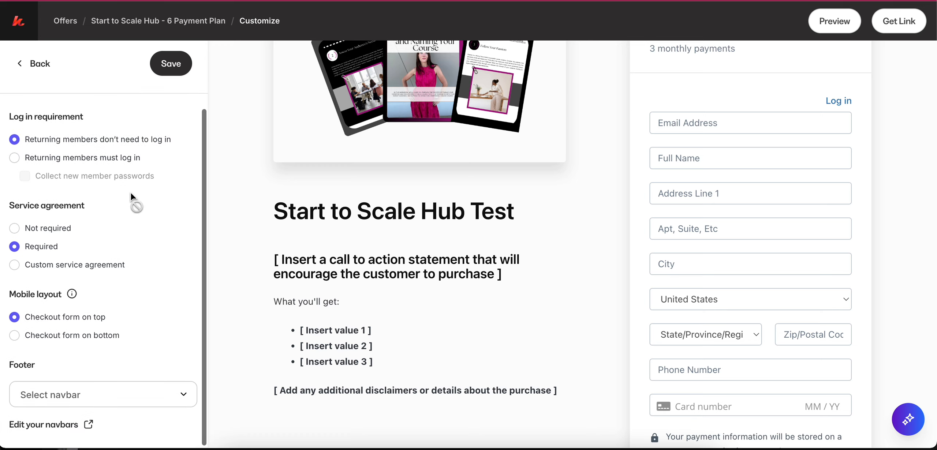
# - Try the custom service agreement and the checkout-form-on-bottom mobile layout, restoring the Required agreement and the form on top
pyautogui.click(15, 265)
pyautogui.scroll(-5, 113, 271)
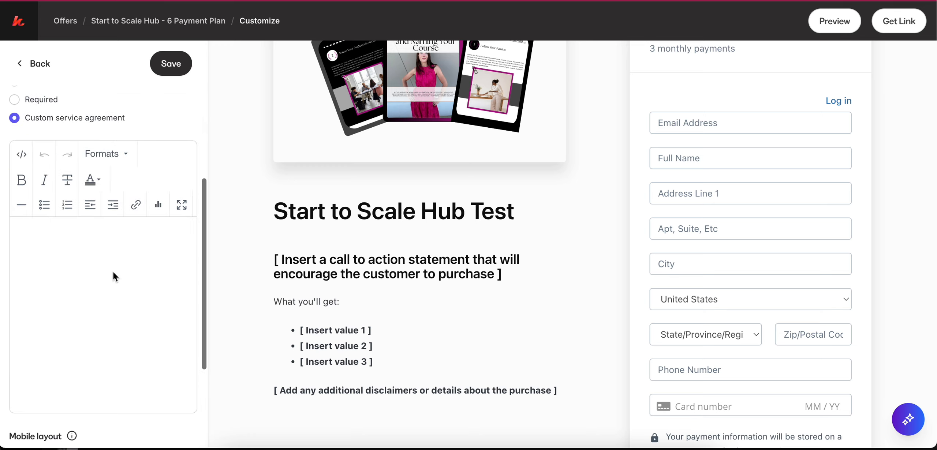
pyautogui.click(81, 260)
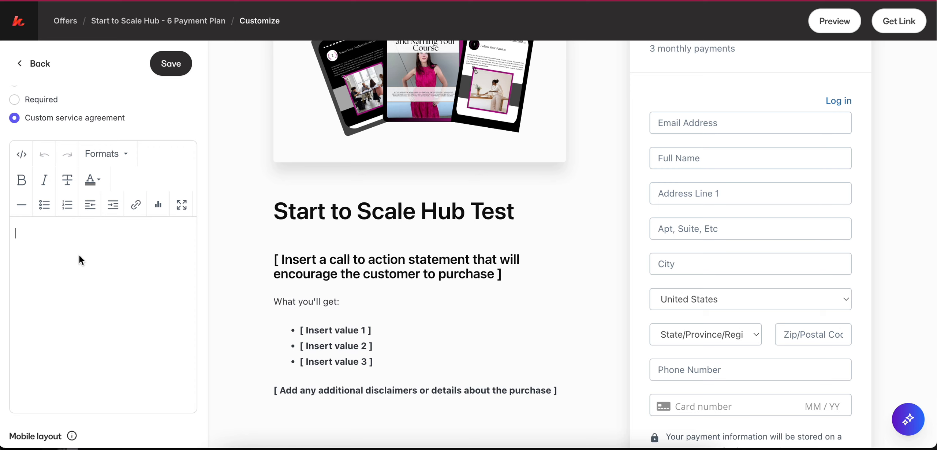
pyautogui.scroll(-5, 546, 283)
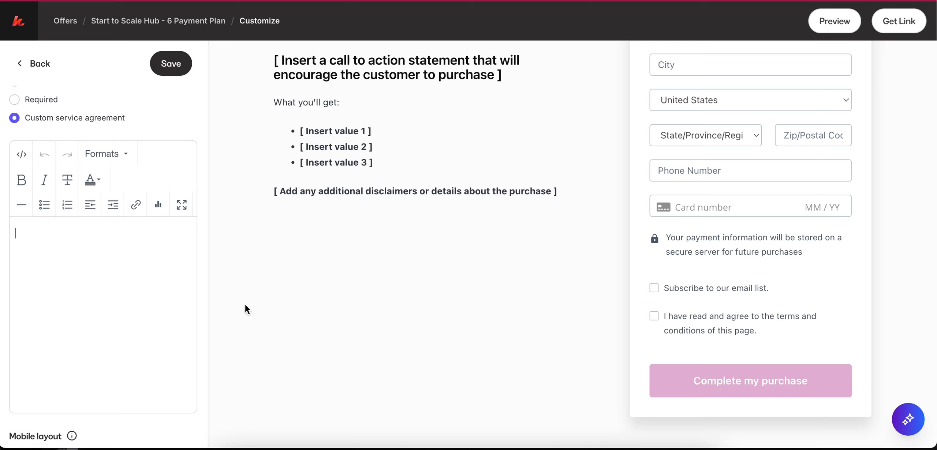
pyautogui.scroll(3, 132, 283)
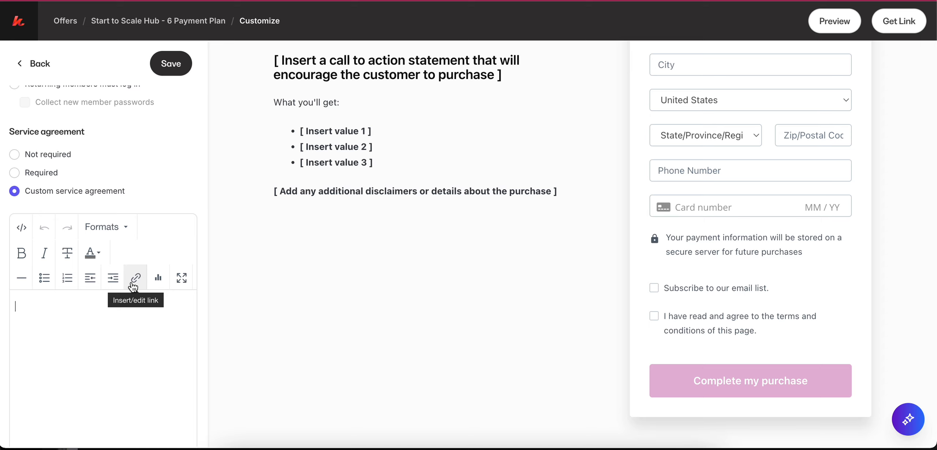
pyautogui.click(17, 174)
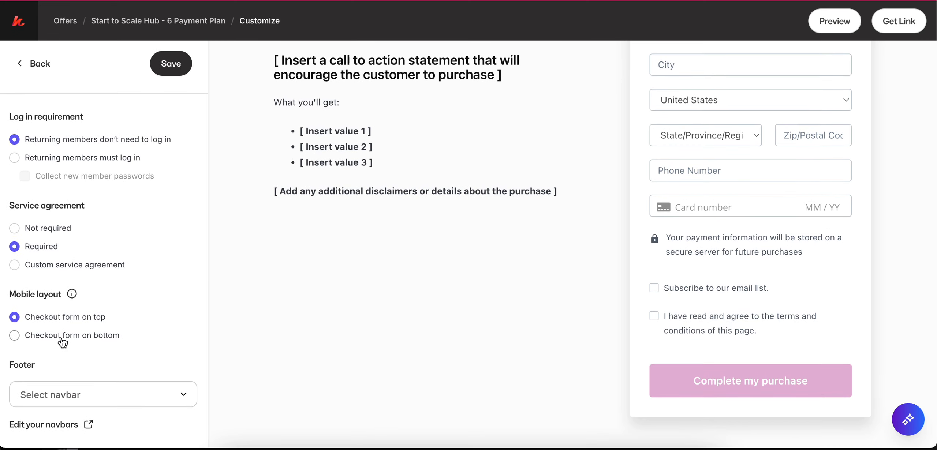
pyautogui.click(61, 339)
pyautogui.click(34, 318)
# - Set the checkout page's footer to the Footer navbar, save, and check the footer links beneath the checkout form
pyautogui.click(119, 391)
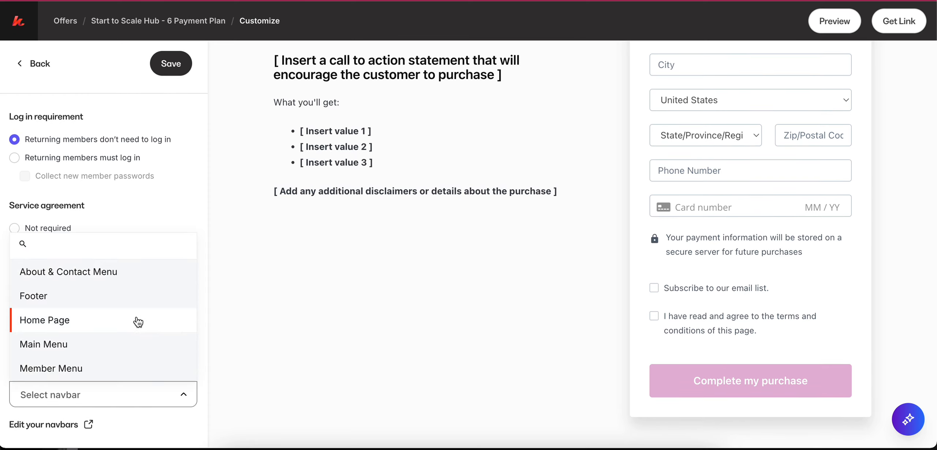
pyautogui.click(132, 298)
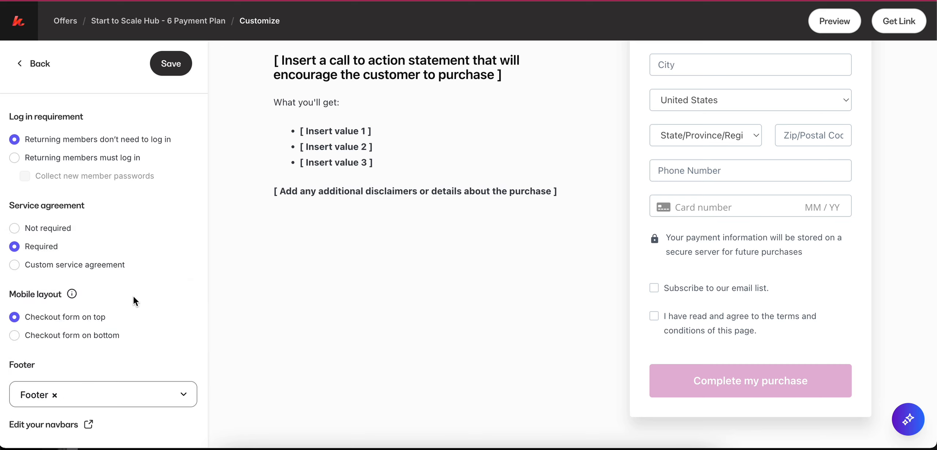
pyautogui.click(94, 390)
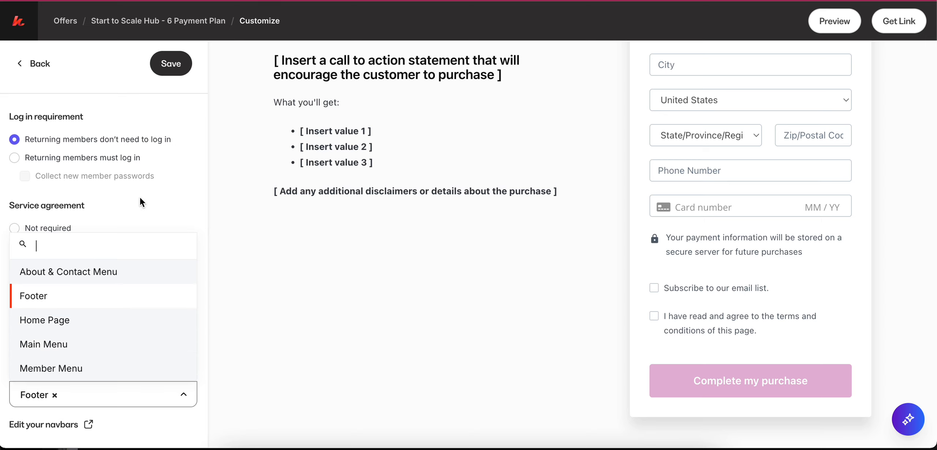
pyautogui.click(150, 200)
pyautogui.click(177, 65)
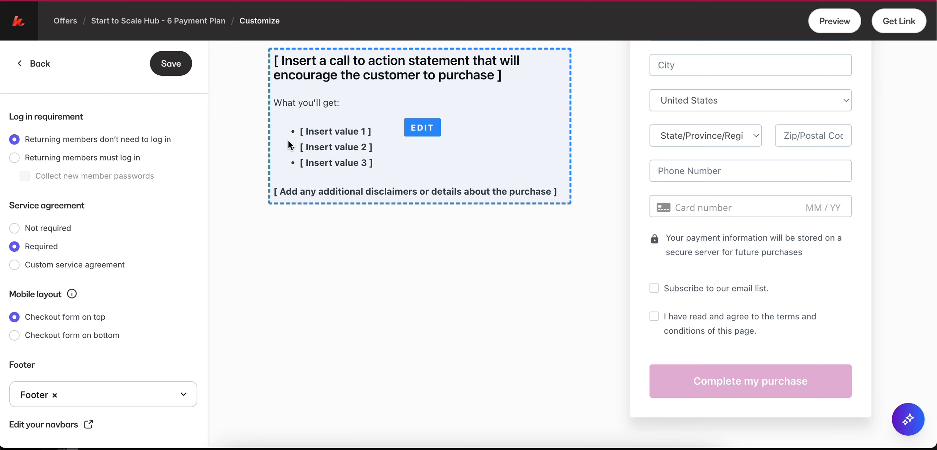
pyautogui.scroll(-3, 289, 144)
pyautogui.moveTo(322, 370)
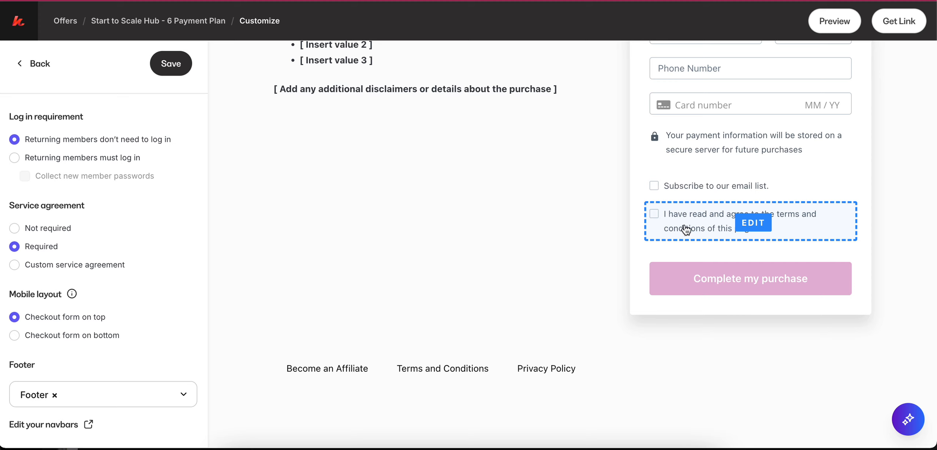
# - Open the order bump settings and choose the Template Vault for Online Entrepreneurs offer as the add-on
pyautogui.scroll(1, 100, 156)
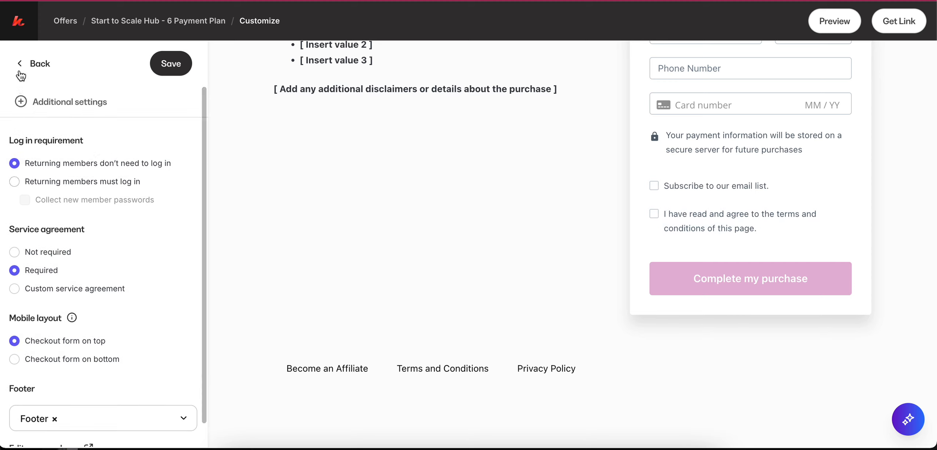
pyautogui.click(73, 188)
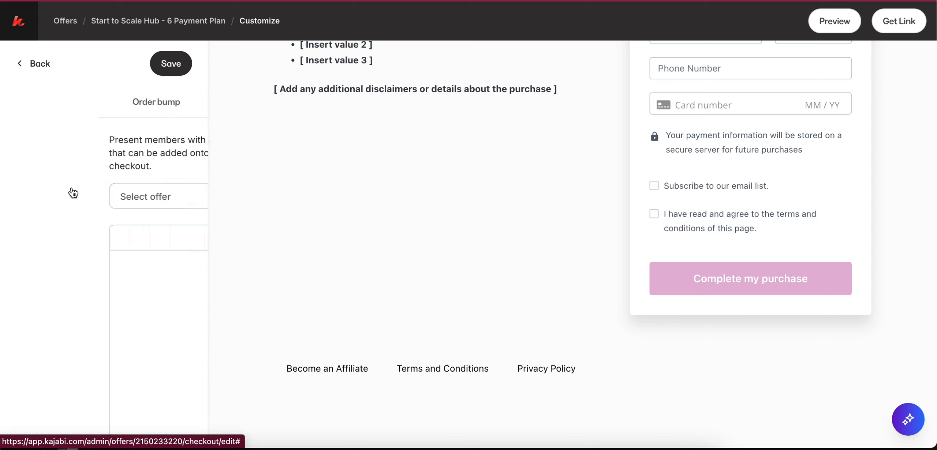
pyautogui.click(130, 203)
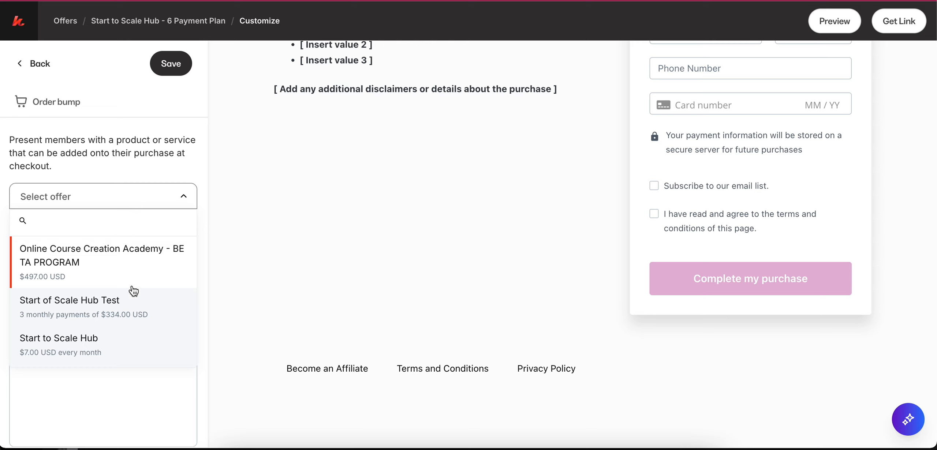
pyautogui.scroll(-2, 100, 310)
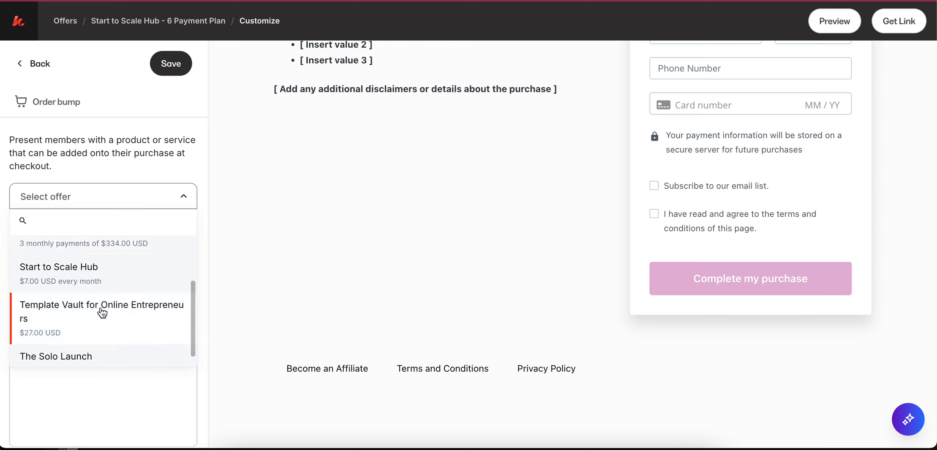
pyautogui.click(87, 327)
# - Enter the order bump text "Description - for $27 more - you get access to over 500 templates." and save
pyautogui.click(121, 278)
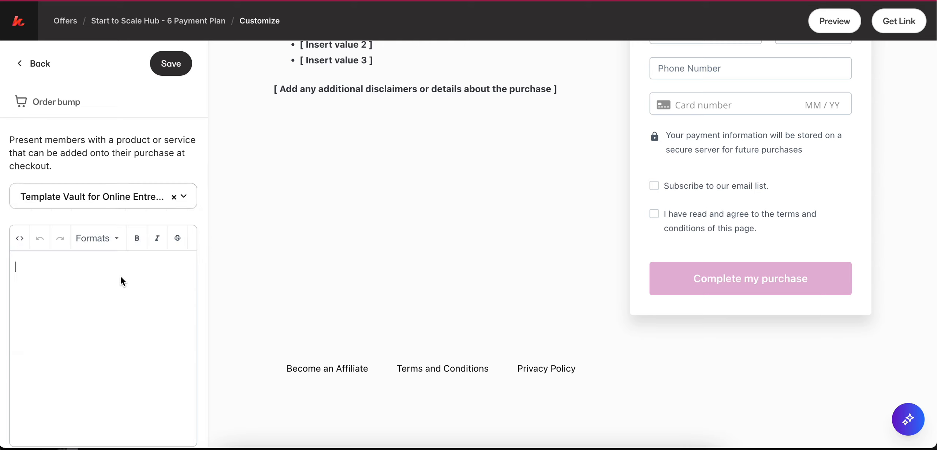
pyautogui.write('Description')
pyautogui.write('- for $2')
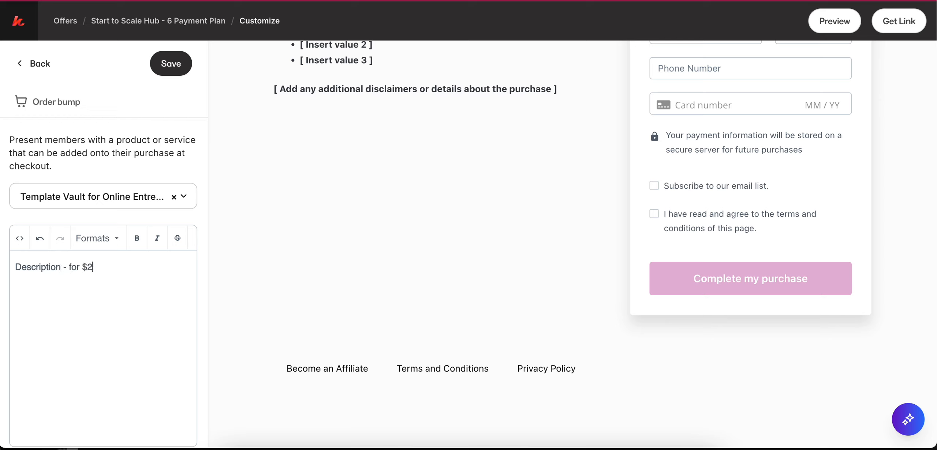
pyautogui.write('7 more - you get access to o')
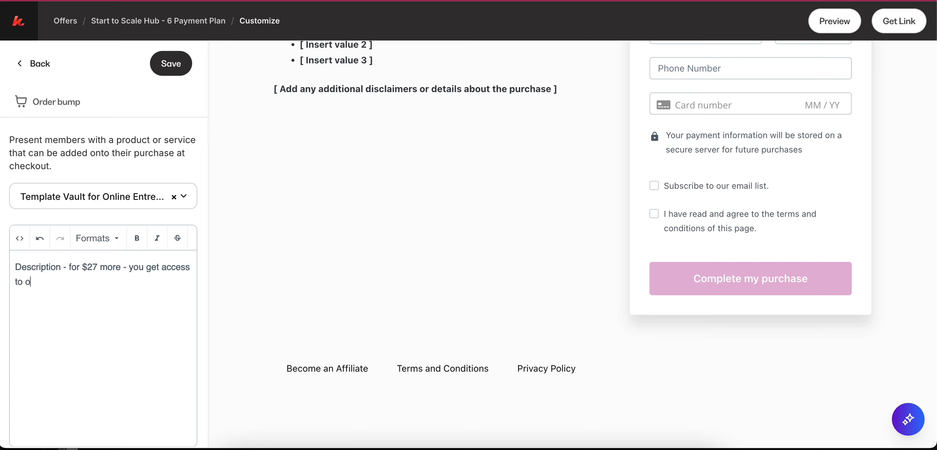
pyautogui.write('ver 500 tm')
pyautogui.write('mplates.')
pyautogui.scroll(2, 398, 161)
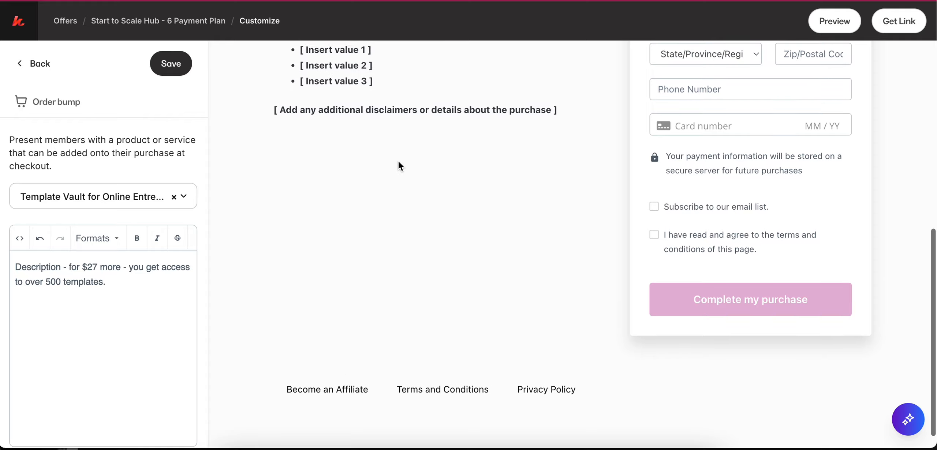
pyautogui.click(167, 62)
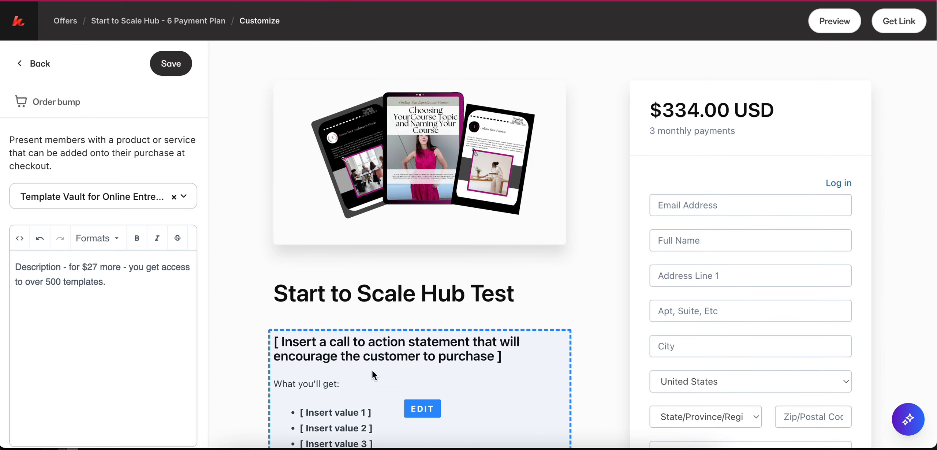
# - Examine the price and payment terms on the checkout page and locate the order bump in the form
pyautogui.scroll(-1, 400, 314)
pyautogui.scroll(-1, 400, 315)
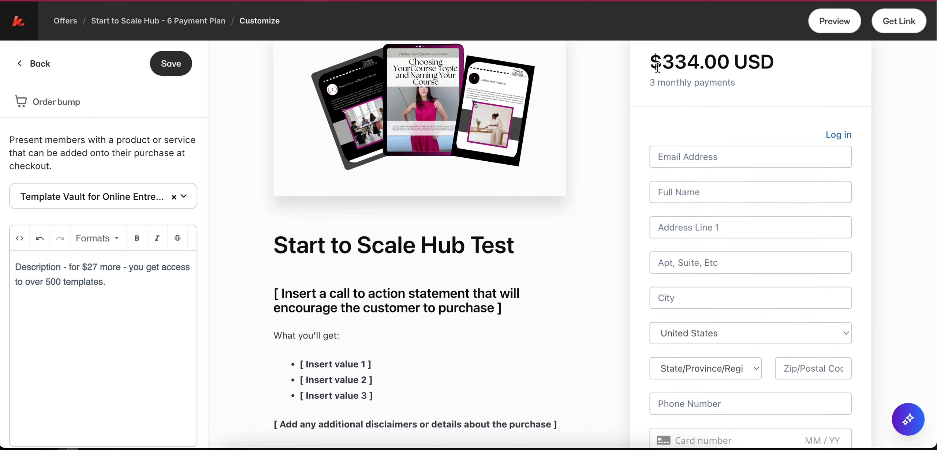
pyautogui.moveTo(661, 65); pyautogui.dragTo(729, 66)
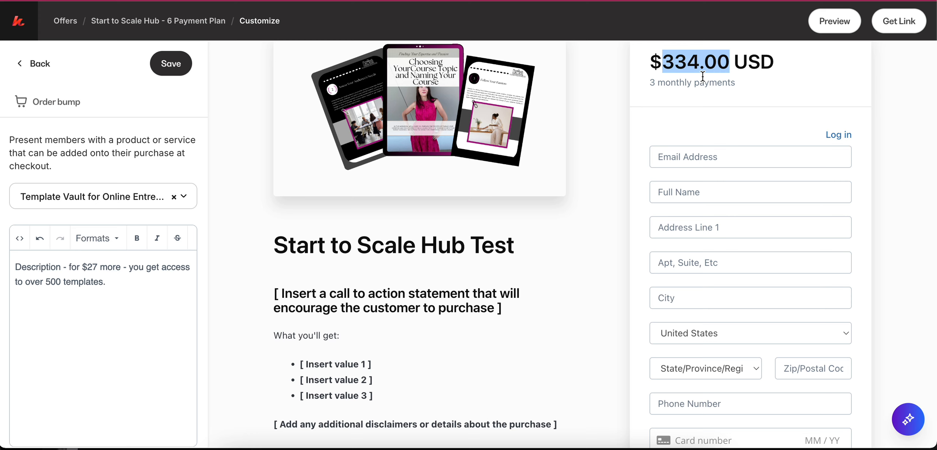
pyautogui.click(662, 87)
pyautogui.scroll(-5, 662, 87)
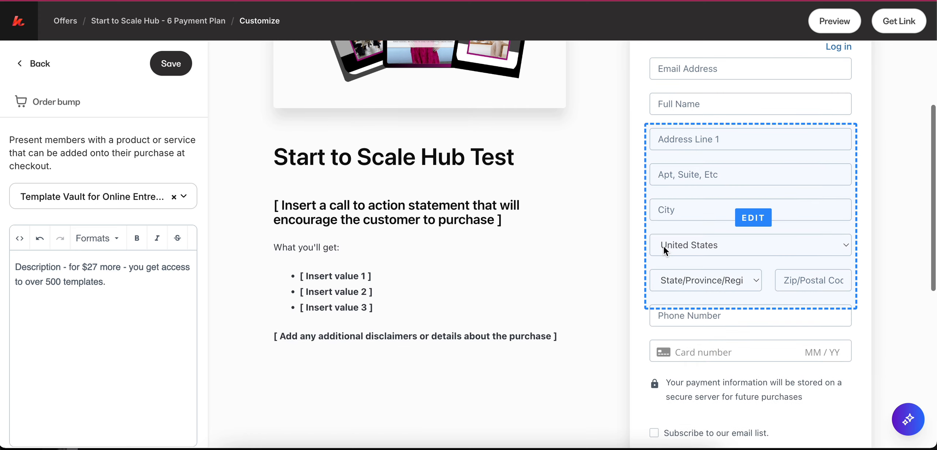
pyautogui.scroll(-3, 711, 322)
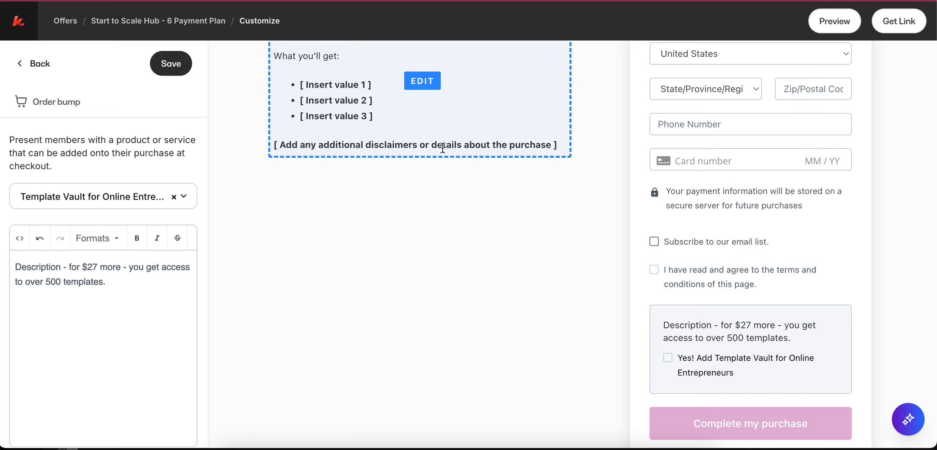
# - Add the Template Vault order bump to the purchase in the checkout form and check the order summary
pyautogui.click(406, 146)
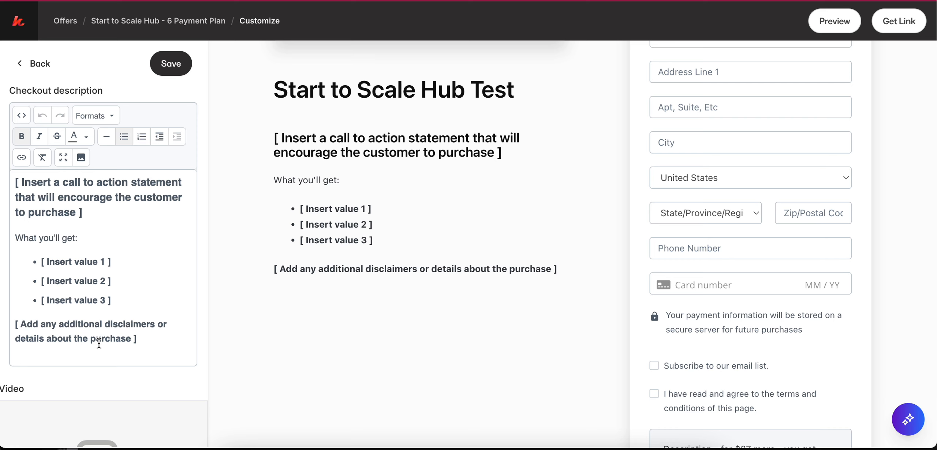
pyautogui.scroll(-3, 817, 331)
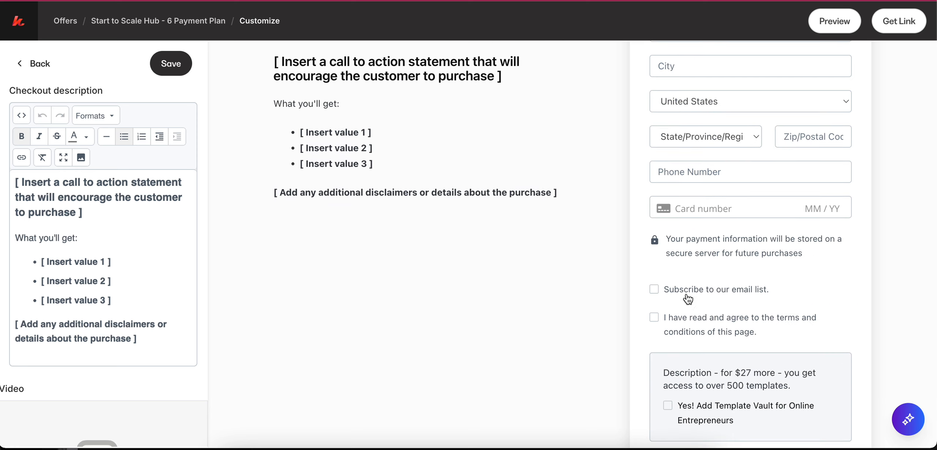
pyautogui.moveTo(688, 325)
pyautogui.scroll(-1, 687, 325)
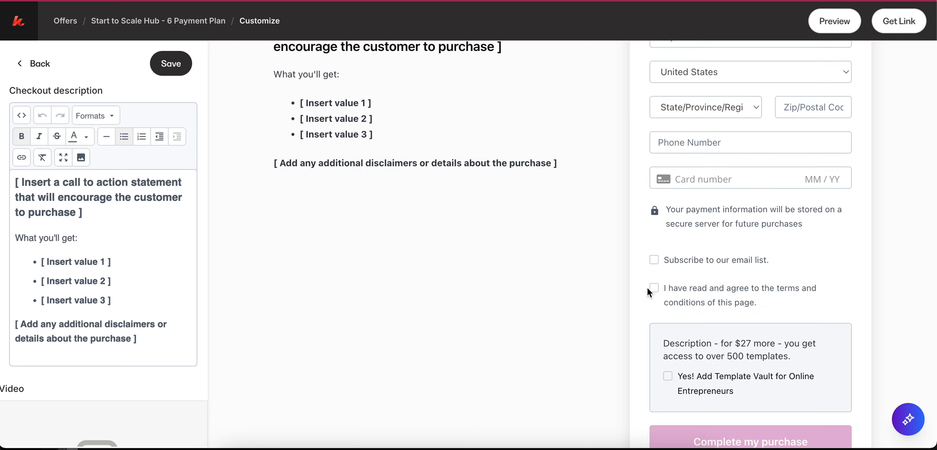
pyautogui.scroll(-2, 655, 296)
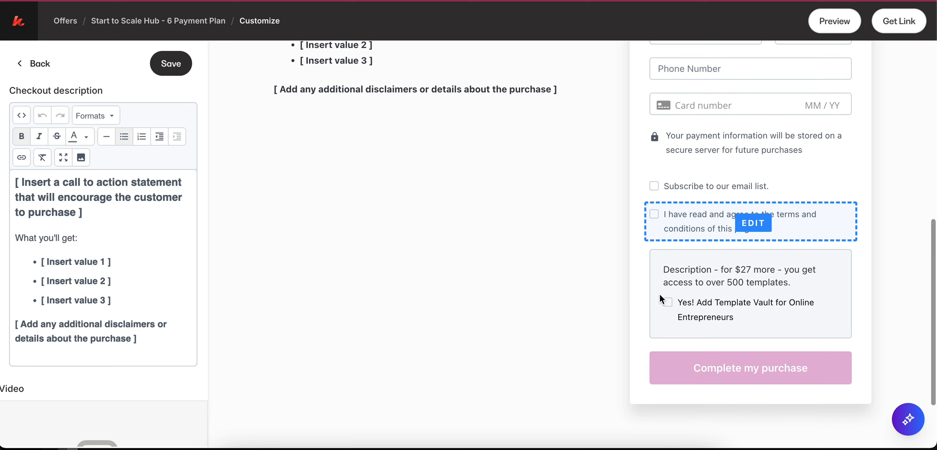
pyautogui.scroll(-1, 677, 317)
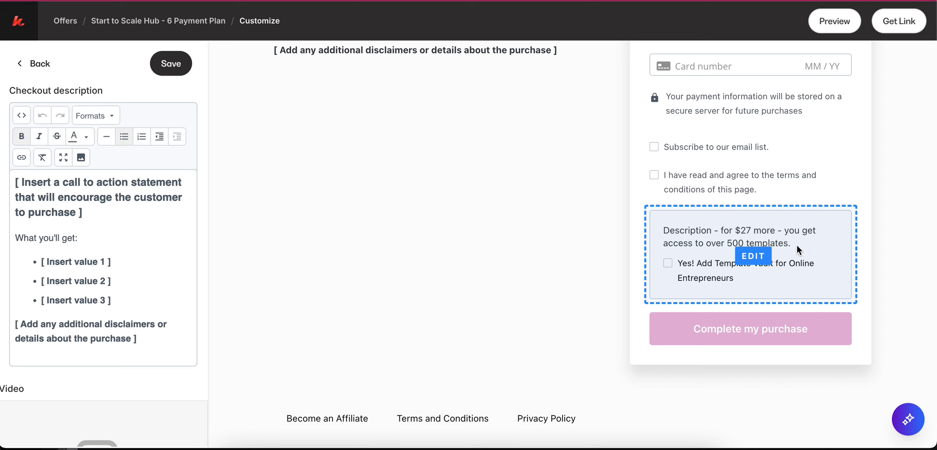
pyautogui.click(669, 268)
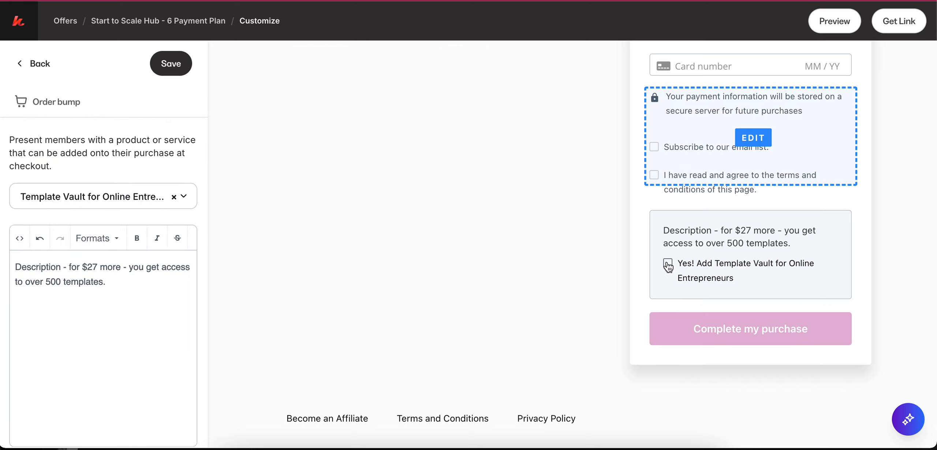
pyautogui.scroll(10, 687, 280)
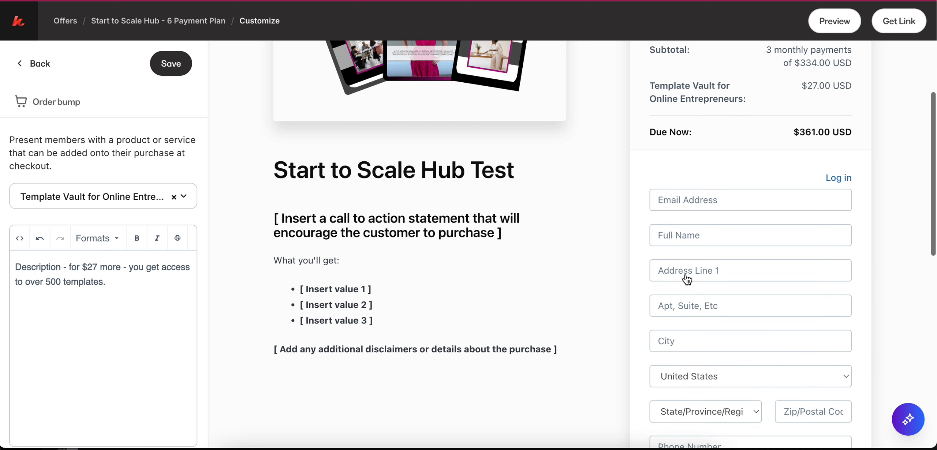
# - Examine the payment terms, Template Vault charge and amount due in the order summary, and return to the order bump in the form
pyautogui.scroll(2, 686, 279)
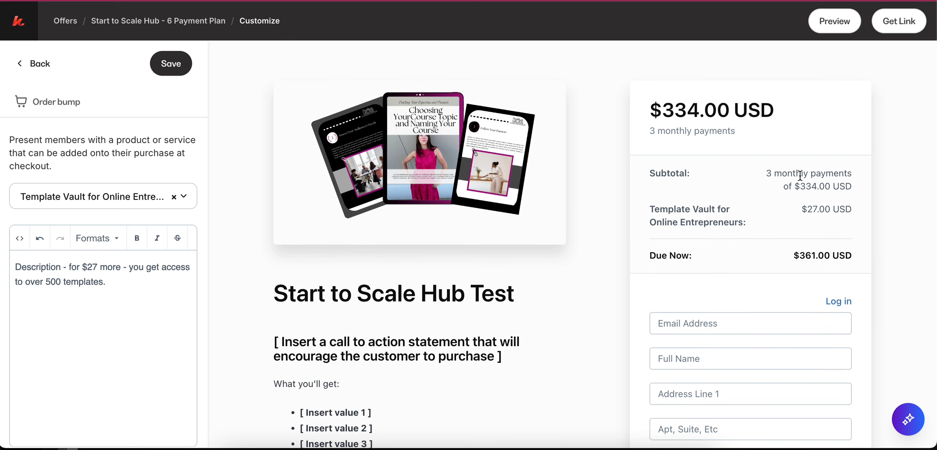
pyautogui.moveTo(761, 174); pyautogui.dragTo(855, 178)
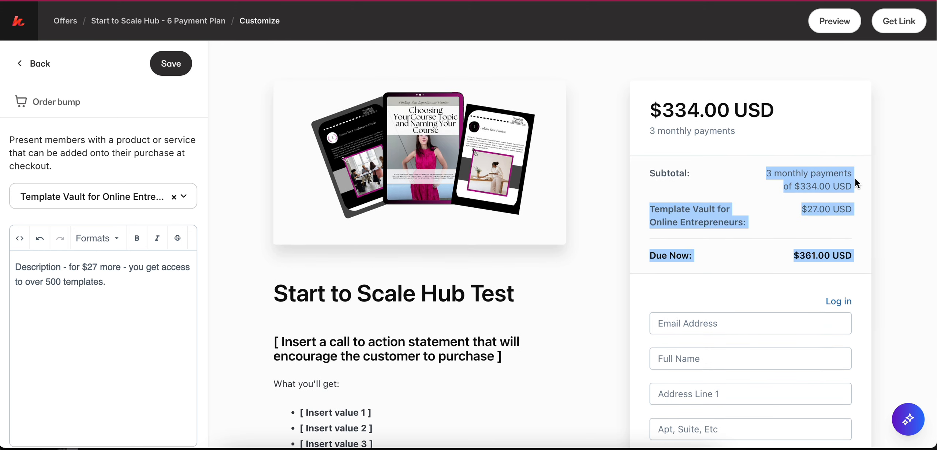
pyautogui.moveTo(802, 209); pyautogui.dragTo(853, 213)
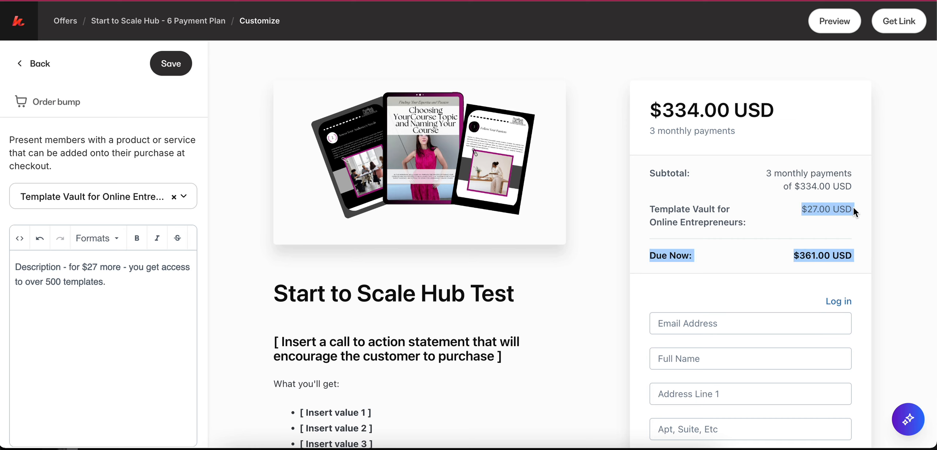
pyautogui.scroll(-1, 798, 244)
pyautogui.click(795, 220)
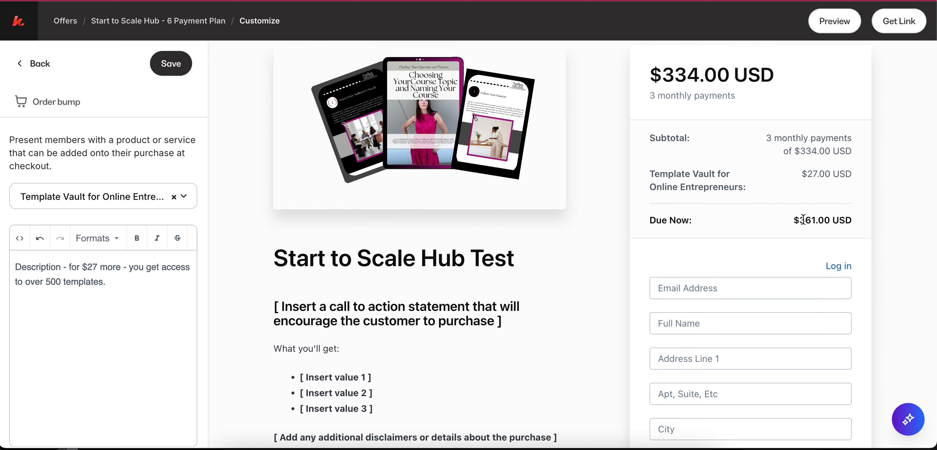
pyautogui.moveTo(795, 220); pyautogui.dragTo(829, 221)
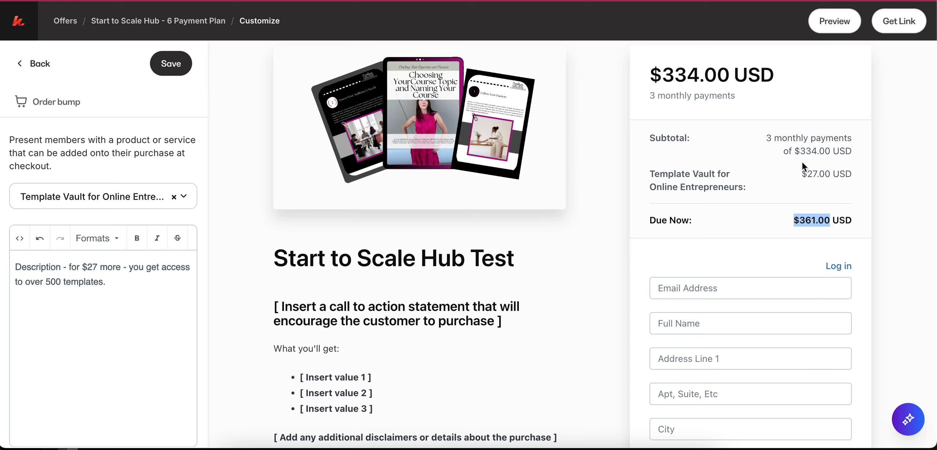
pyautogui.moveTo(796, 150); pyautogui.dragTo(828, 174)
pyautogui.scroll(-10, 824, 173)
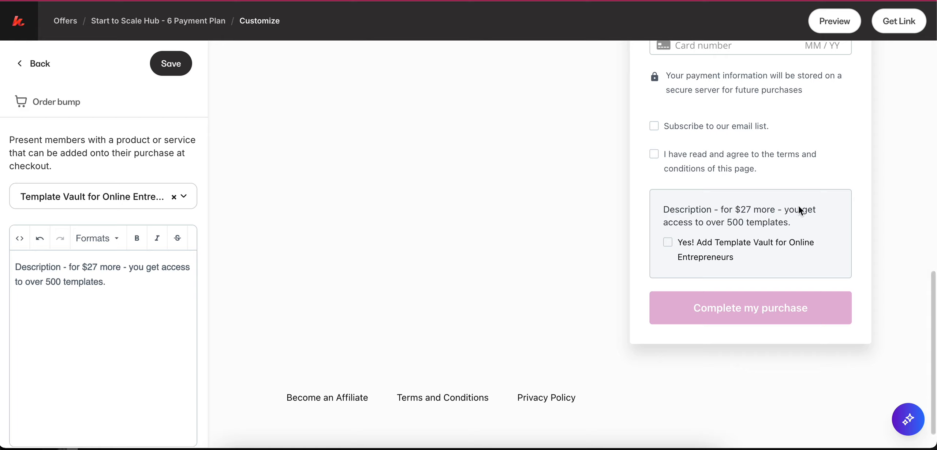
# - Preview the checkout page, look through its form down to the order bump, and close the preview
pyautogui.click(830, 26)
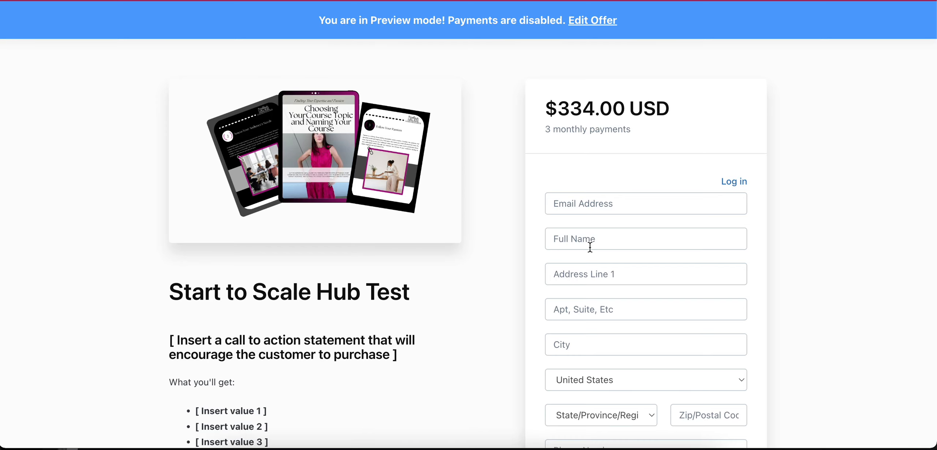
pyautogui.scroll(-8, 590, 248)
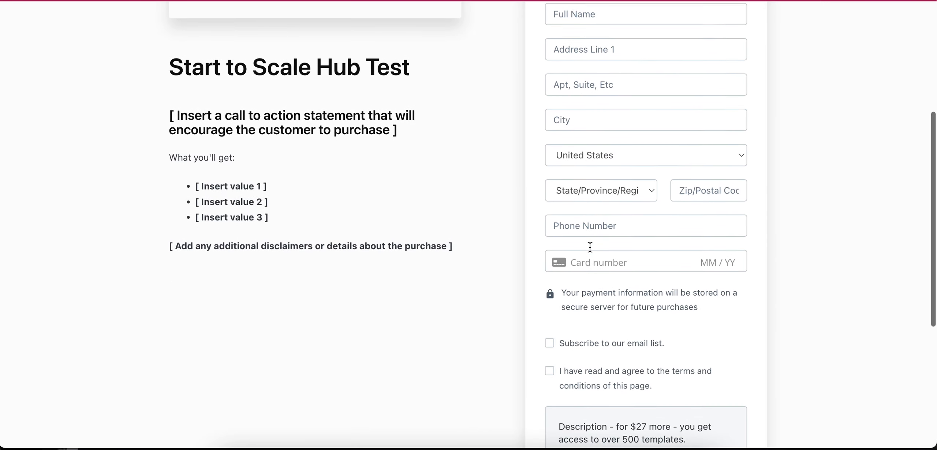
pyautogui.scroll(-5, 590, 247)
pyautogui.scroll(14, 590, 247)
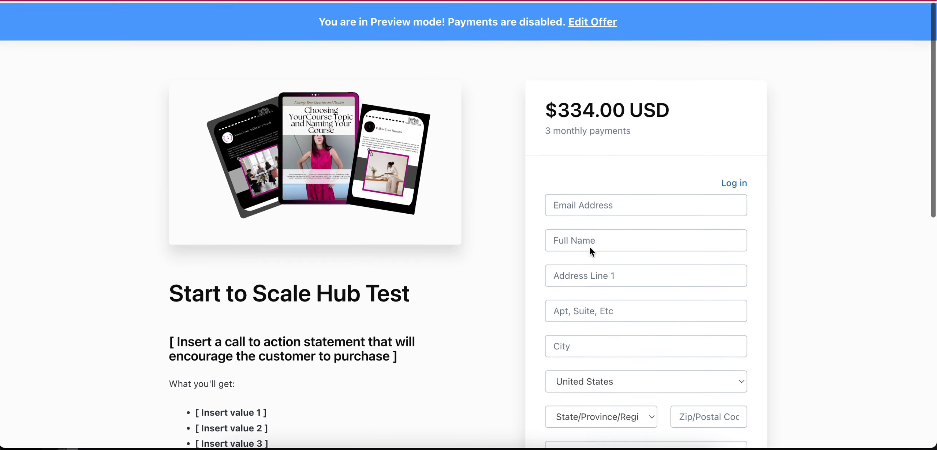
pyautogui.press('super+w')
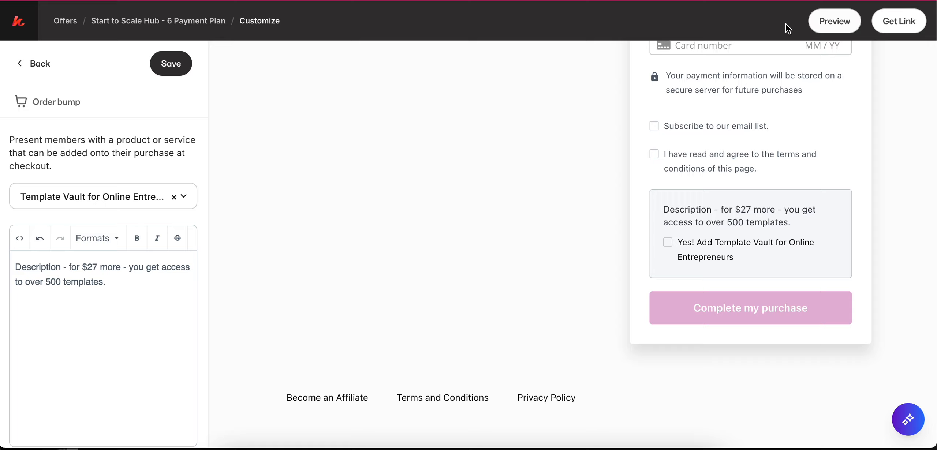
# - Open the shareable link for the offer's checkout page
pyautogui.click(889, 25)
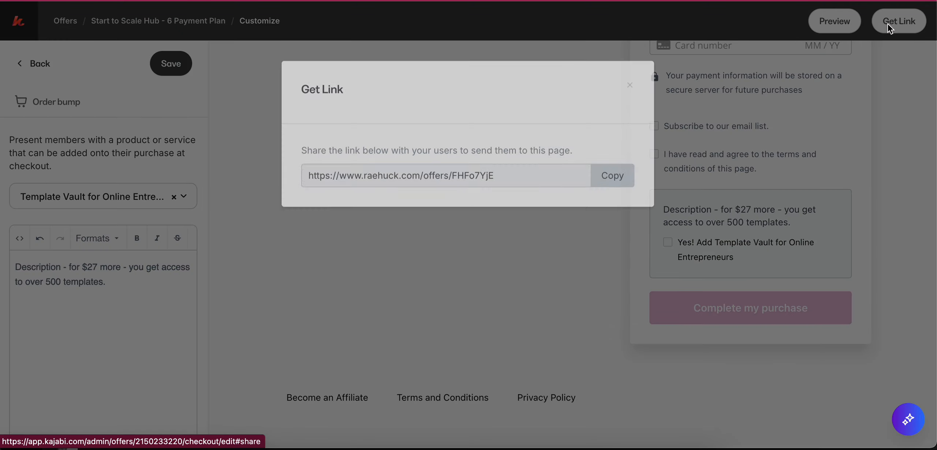